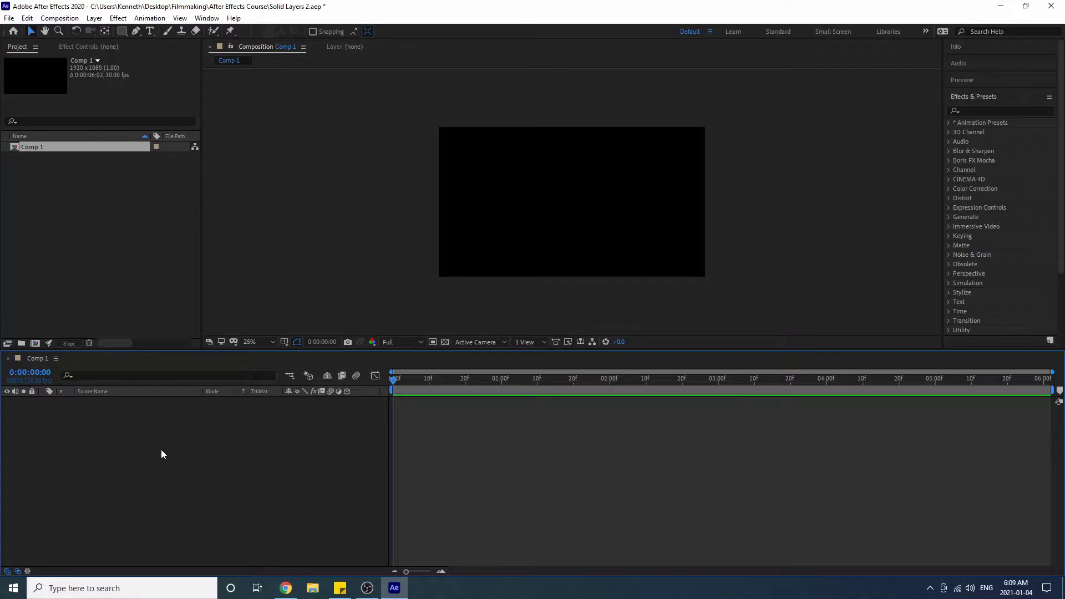
# Create a full-frame solid, Yellow Solid 1, coloured bright yellow D6B220, in Comp 1
pyautogui.rightClick(161, 449)
pyautogui.moveTo(275, 326)
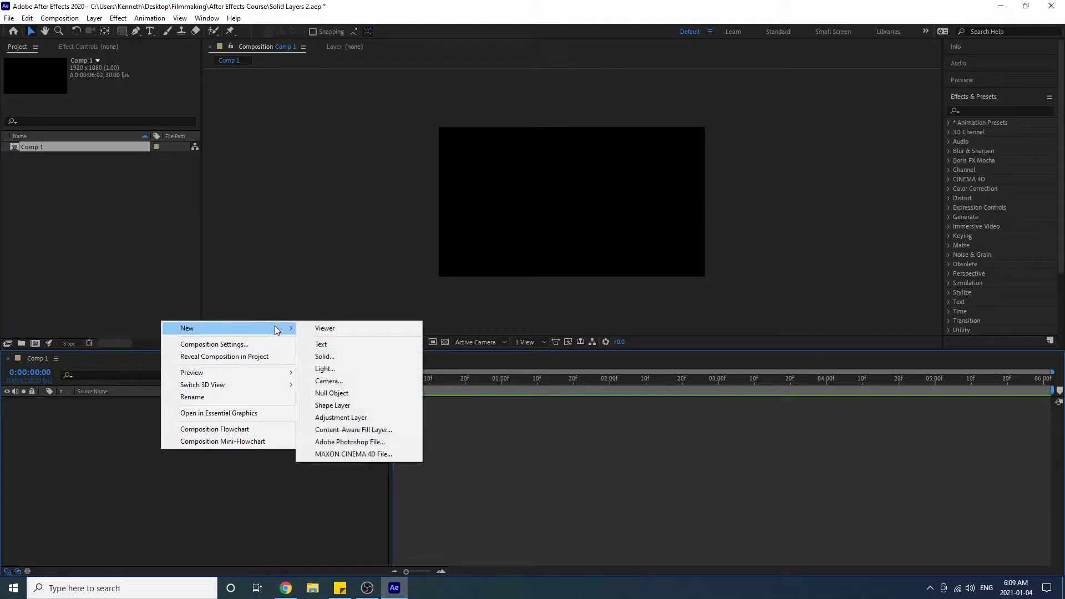
pyautogui.click(352, 359)
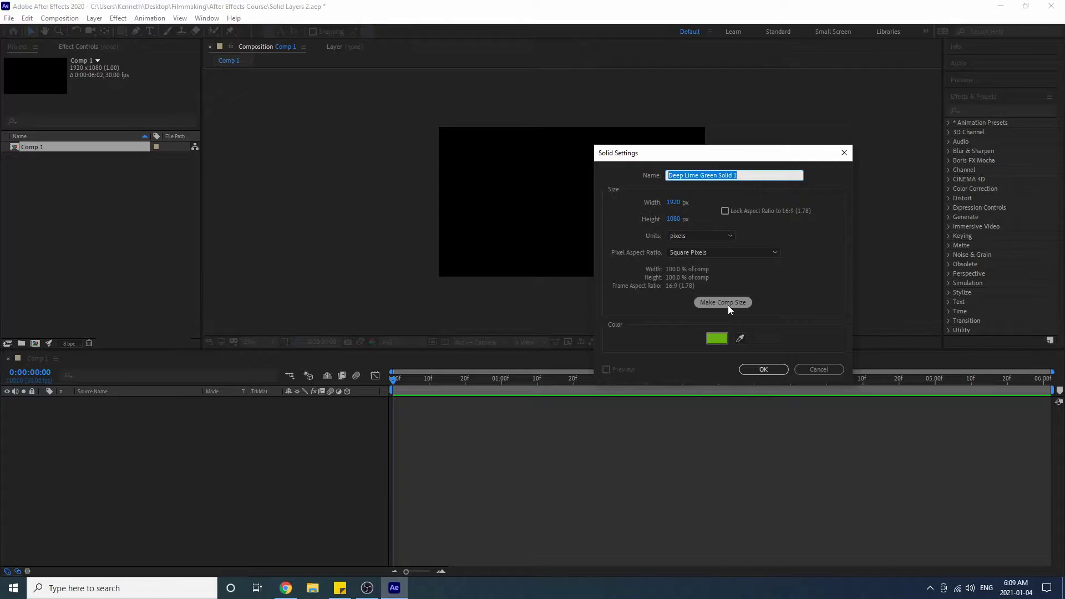
pyautogui.click(716, 339)
pyautogui.click(554, 350)
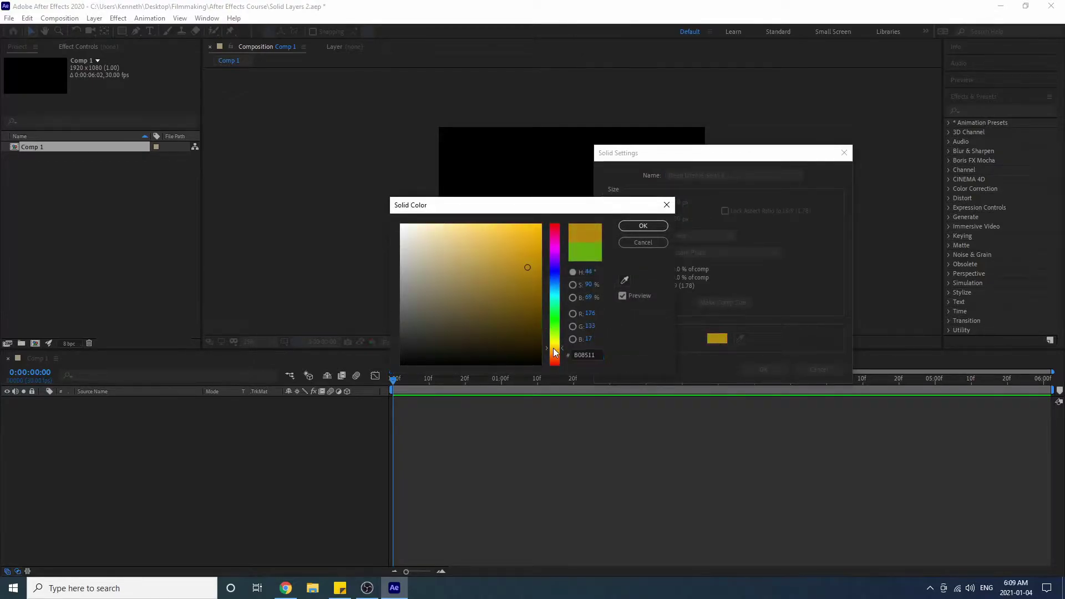
pyautogui.moveTo(554, 351); pyautogui.dragTo(554, 347)
pyautogui.click(520, 246)
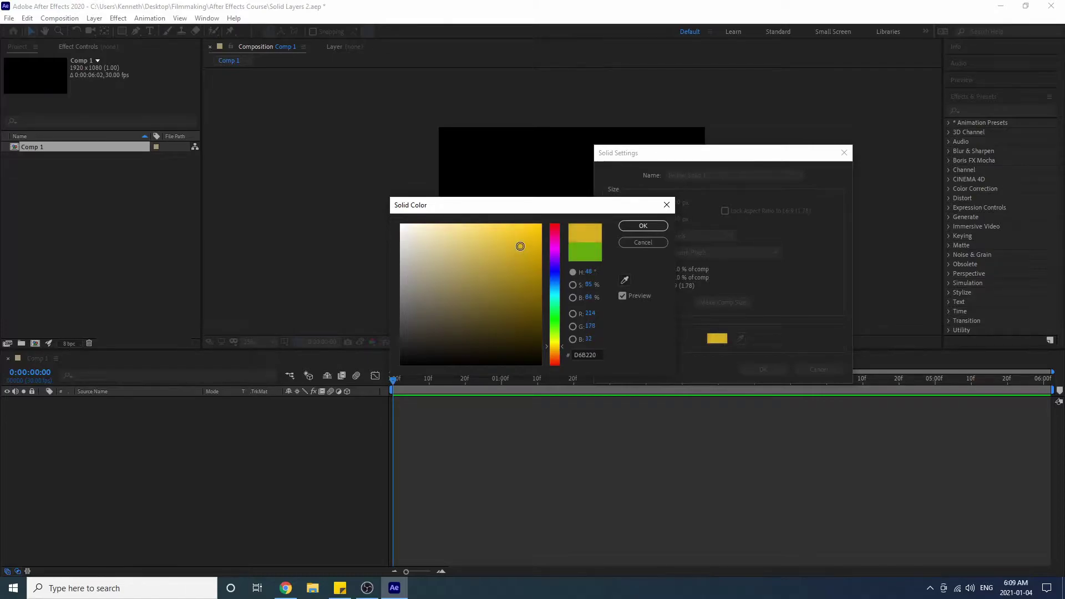
pyautogui.click(643, 226)
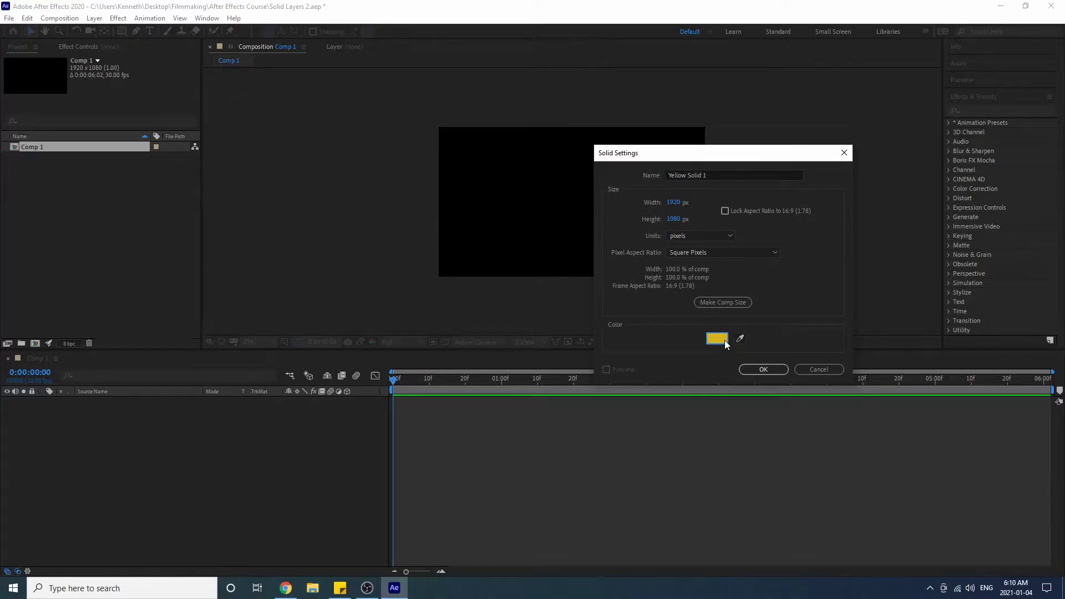
pyautogui.click(762, 369)
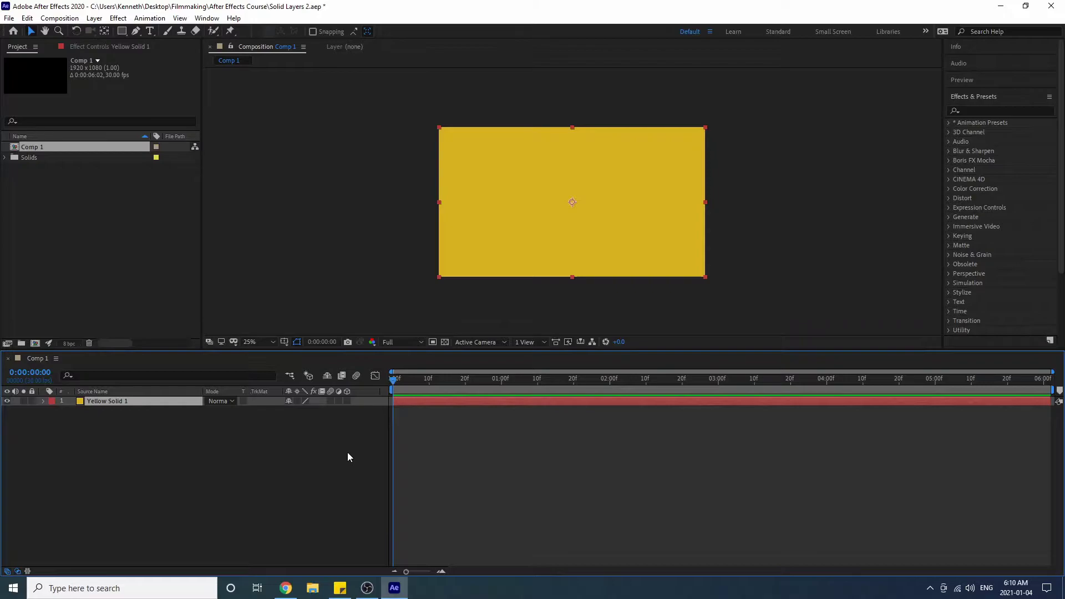
# Expand the Solids folder in the Project panel and select Yellow Solid 1
pyautogui.click(28, 161)
pyautogui.click(5, 159)
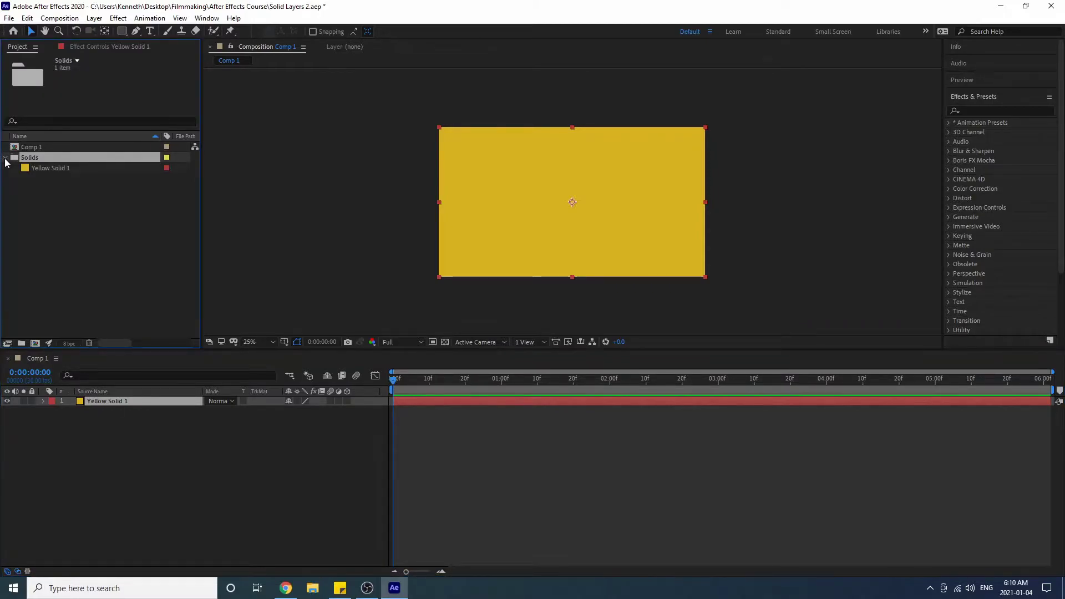
pyautogui.click(46, 171)
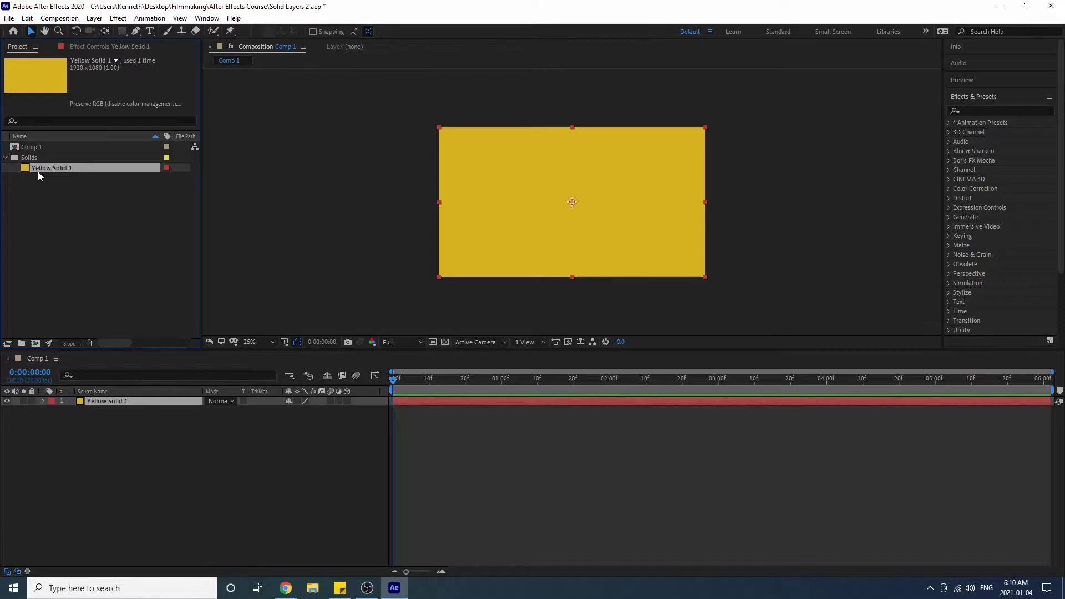
# Select the yellow layer in the timeline and switch the column to show layer names
pyautogui.click(106, 407)
pyautogui.click(106, 404)
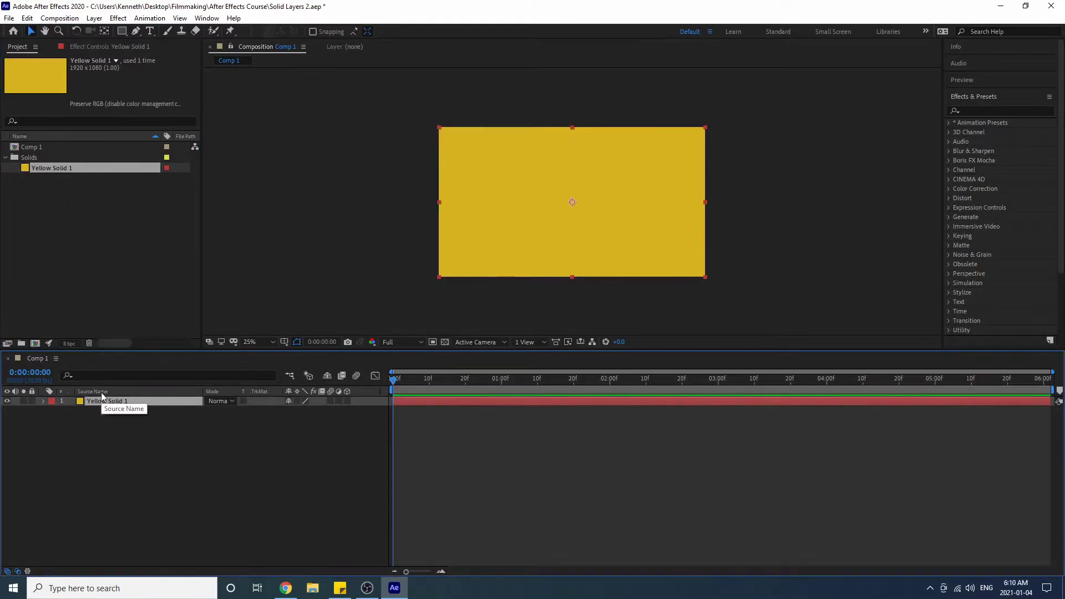
pyautogui.click(101, 392)
# Rename the yellow timeline layer to 'Yellow solid layer' in the Layer Name column
pyautogui.click(101, 393)
pyautogui.press('Return')
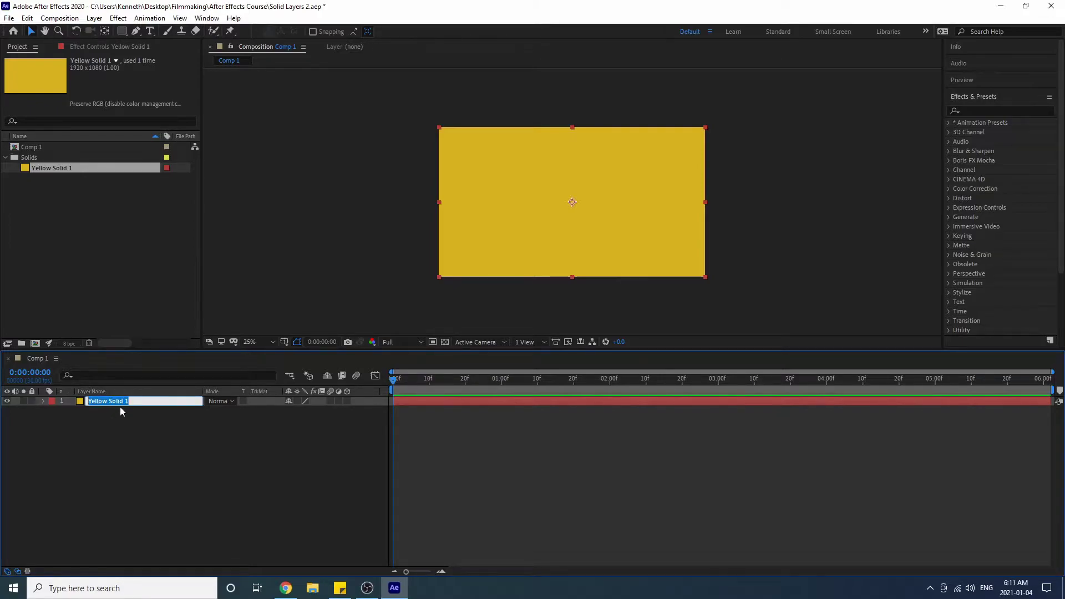
pyautogui.write('Yellow solid layer')
pyautogui.press('Return')
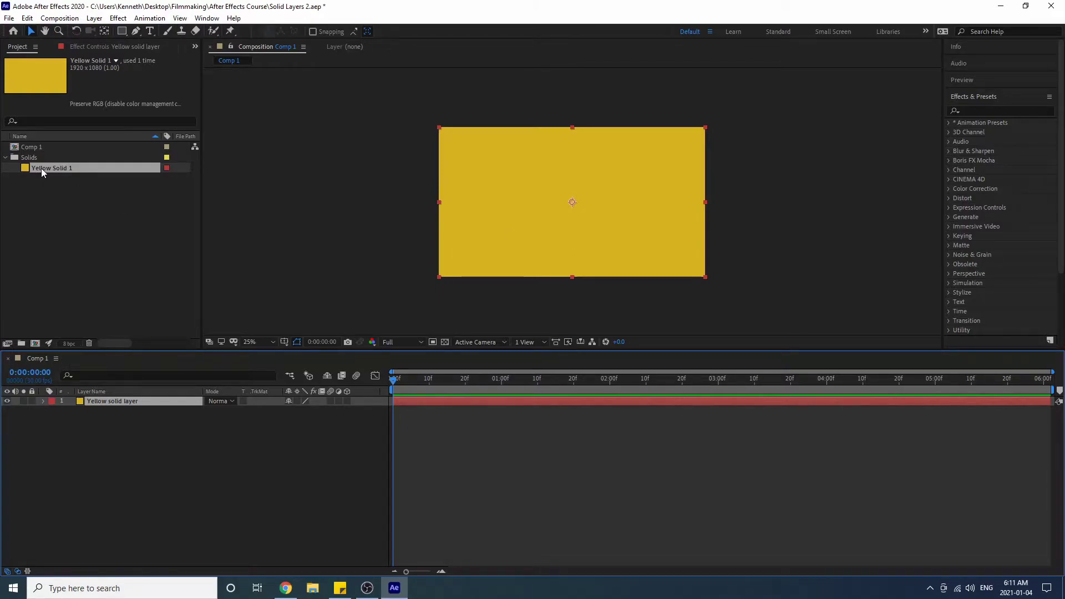
# Shrink the yellow solid to a small rectangle, then add and delete a second Yellow Solid 1 layer
pyautogui.moveTo(706, 203); pyautogui.dragTo(621, 210)
pyautogui.moveTo(571, 276); pyautogui.dragTo(572, 231)
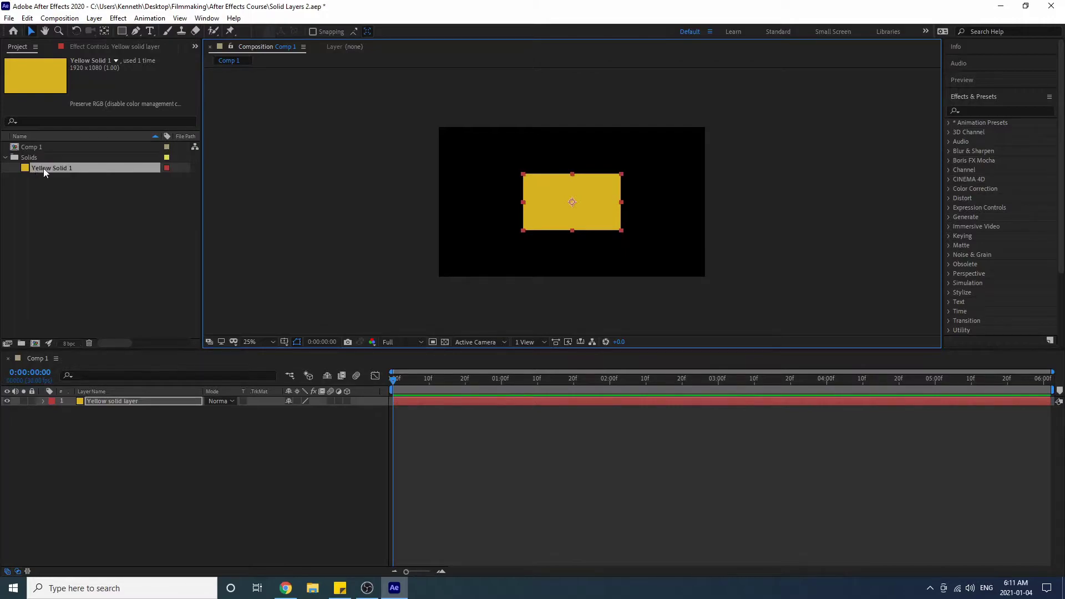
pyautogui.moveTo(43, 168); pyautogui.dragTo(79, 467)
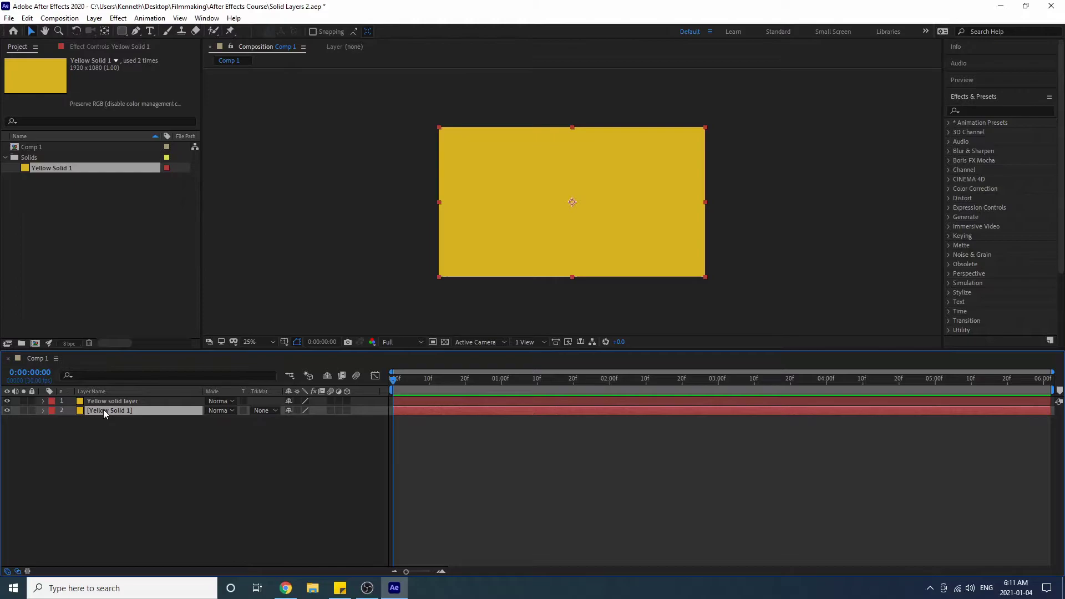
pyautogui.press('Delete')
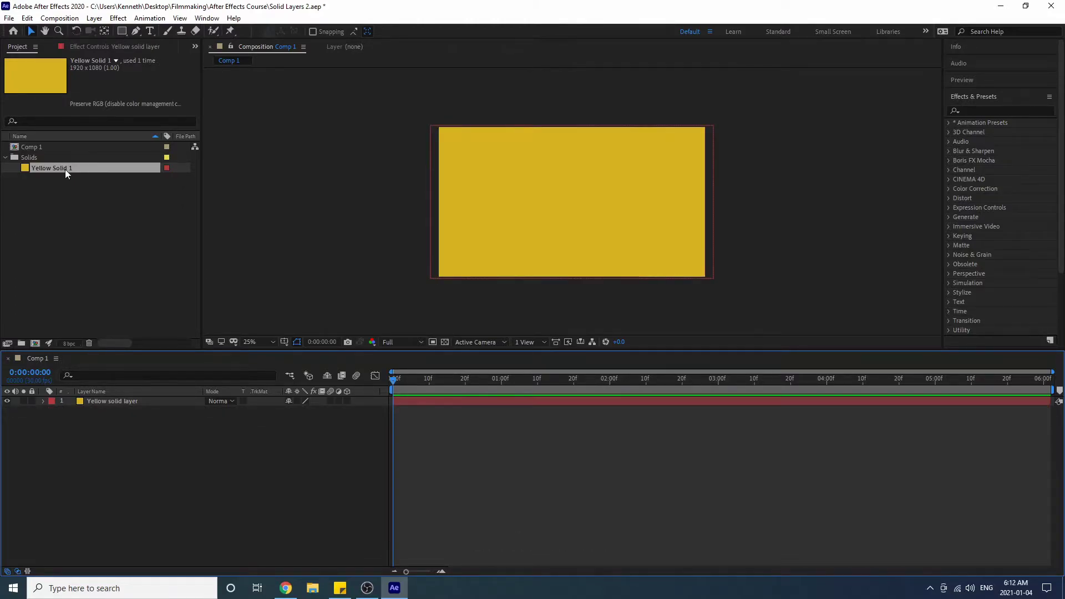
# View Yellow Solid 1 in its footage viewer, then reselect Yellow solid layer in Comp 1
pyautogui.doubleClick(65, 169)
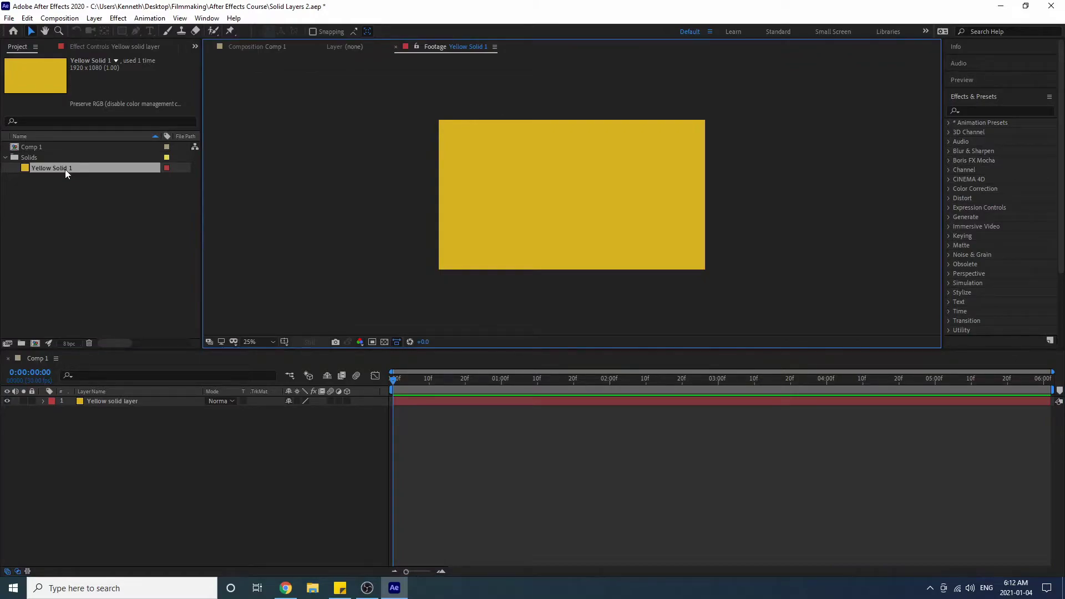
pyautogui.click(64, 181)
pyautogui.click(49, 168)
pyautogui.press('Return')
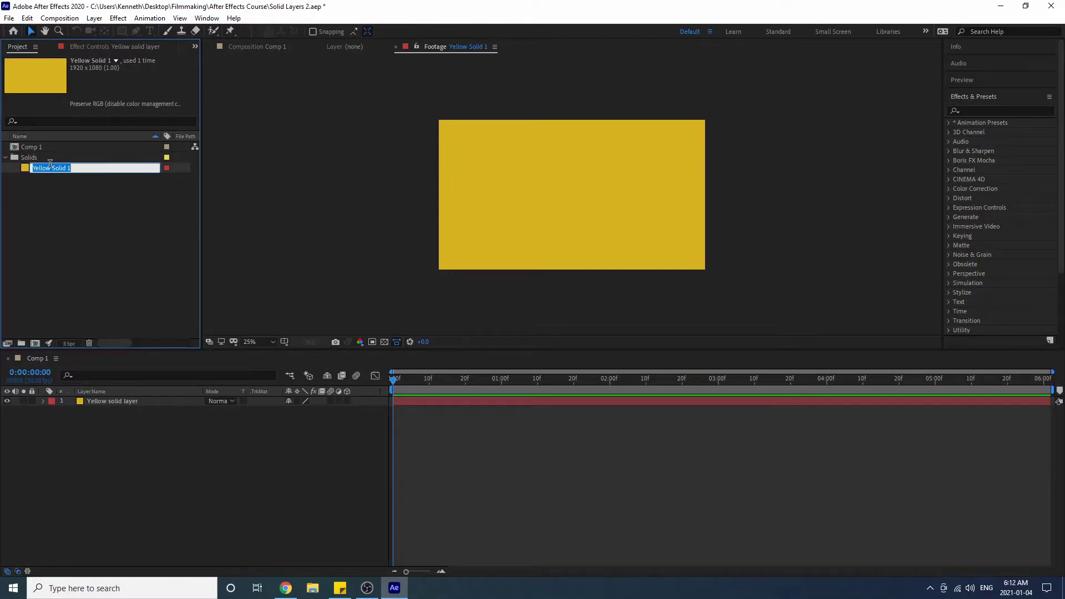
pyautogui.click(102, 402)
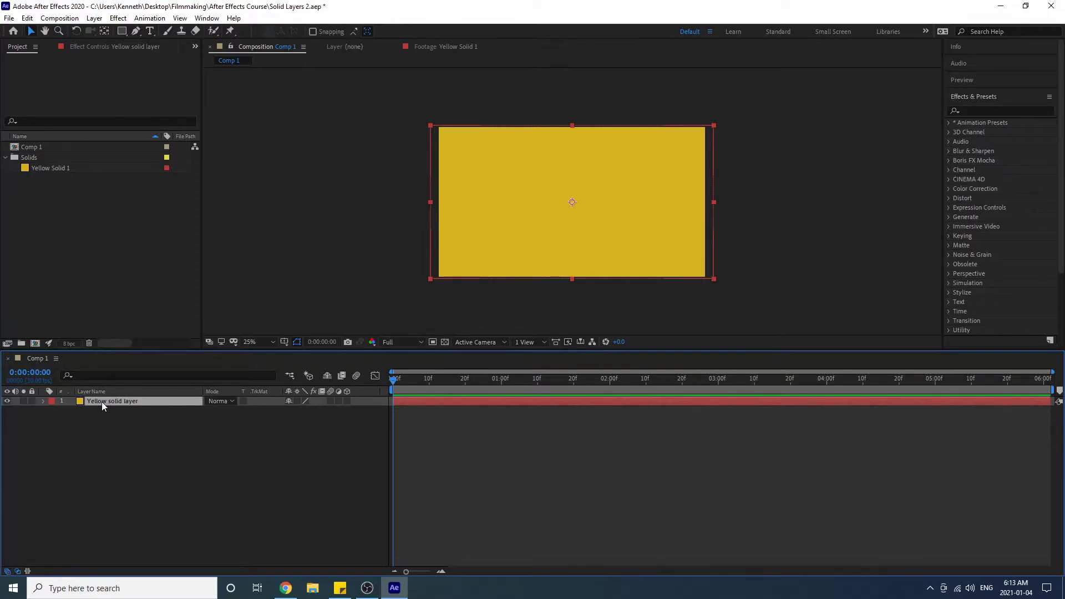
# Recolour the solid from yellow to a darker green through Layer > Solid Settings
pyautogui.click(94, 18)
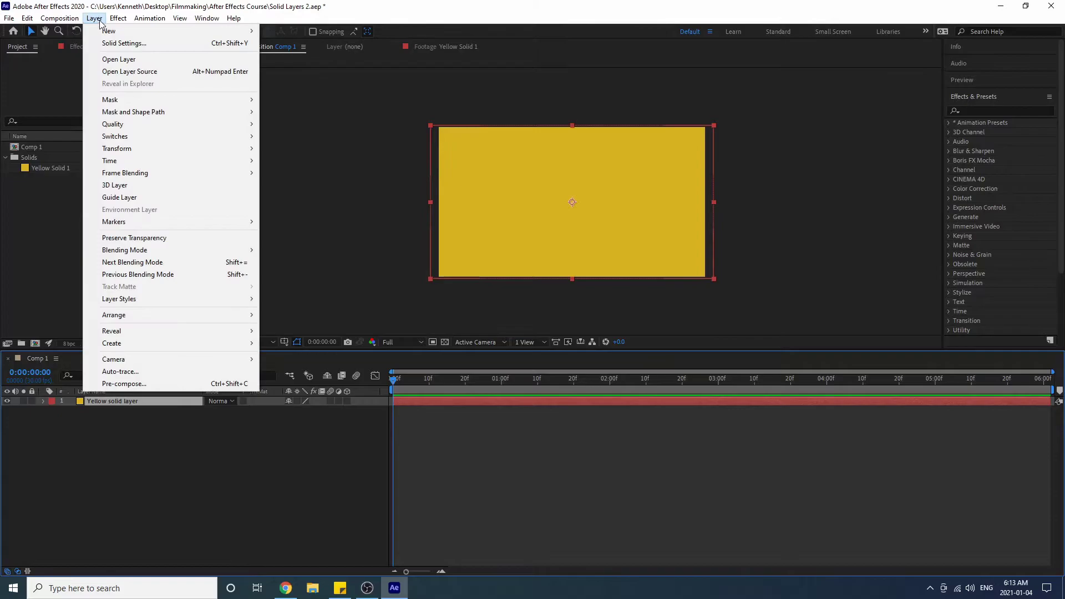
pyautogui.click(104, 43)
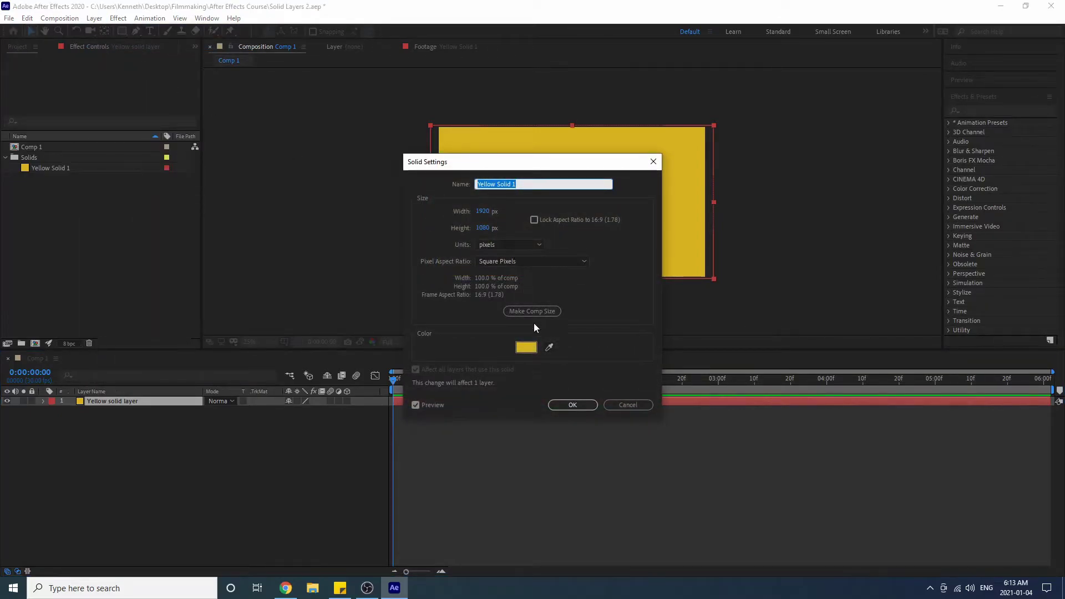
pyautogui.click(527, 348)
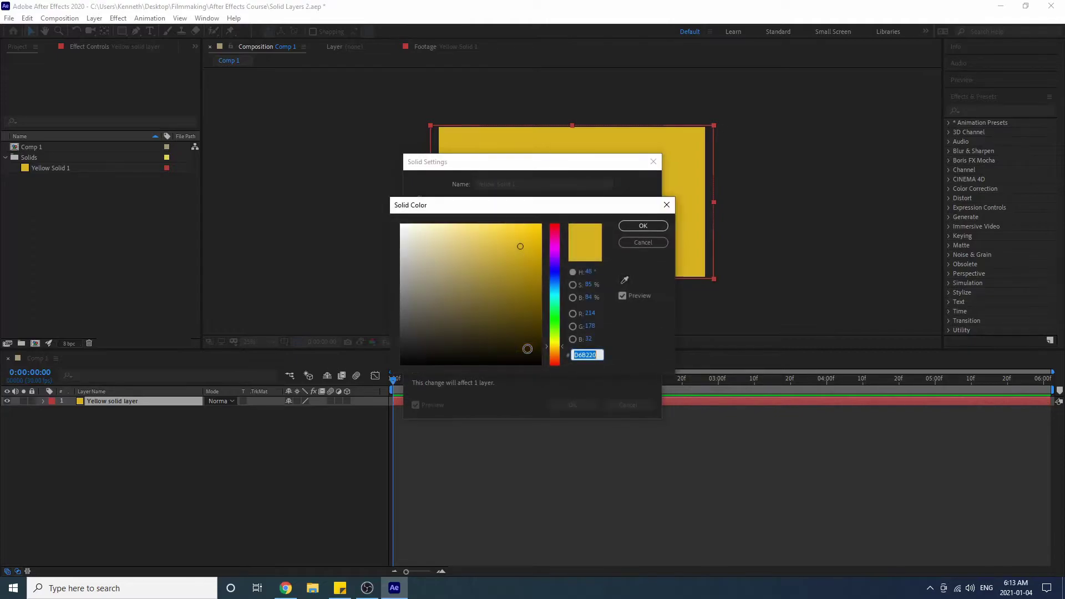
pyautogui.moveTo(512, 303)
pyautogui.mouseDown()
pyautogui.moveTo(484, 338)
pyautogui.moveTo(451, 330)
pyautogui.mouseUp()
pyautogui.moveTo(554, 340)
pyautogui.mouseDown()
pyautogui.moveTo(554, 314)
pyautogui.moveTo(499, 286)
pyautogui.mouseUp()
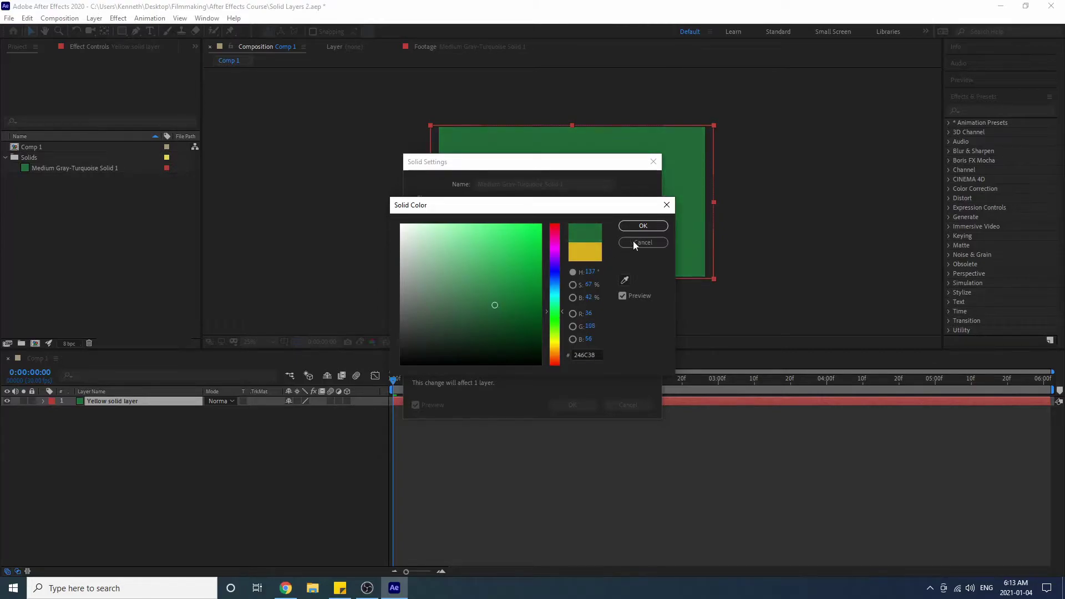
pyautogui.click(654, 225)
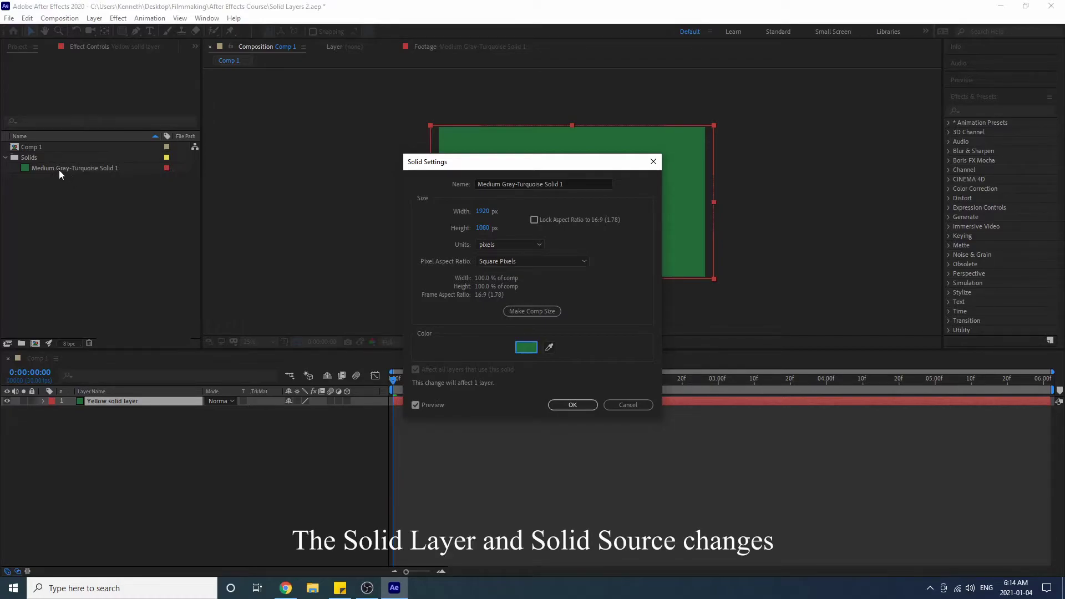
pyautogui.click(560, 407)
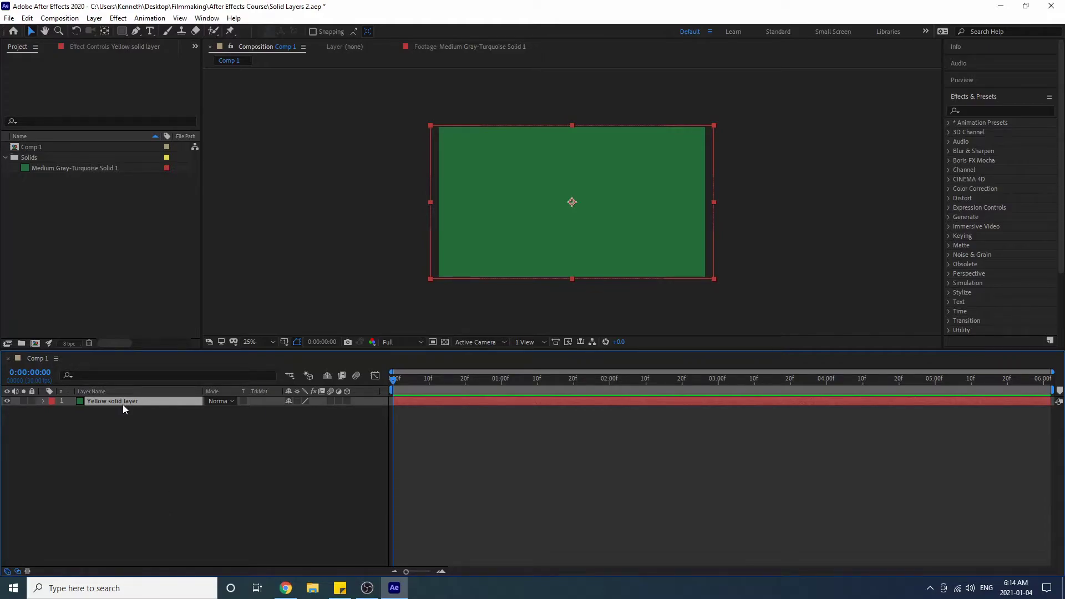
# Rename the green layer 'Medium Grey Turquoise Solid' and duplicate it with Ctrl+D
pyautogui.press('Return')
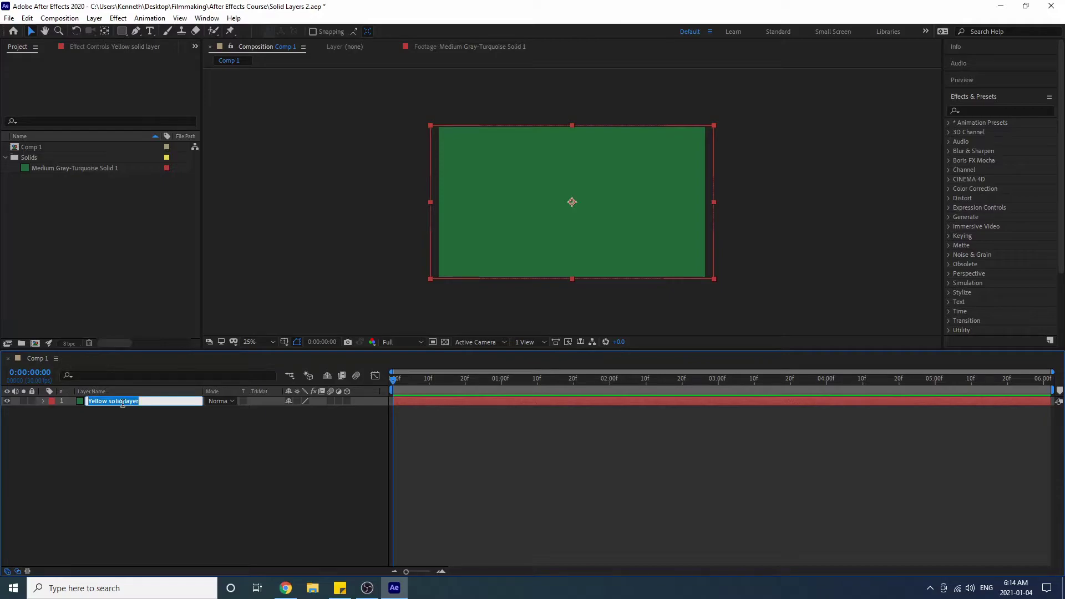
pyautogui.write('Medium Grey Turquoise Solid')
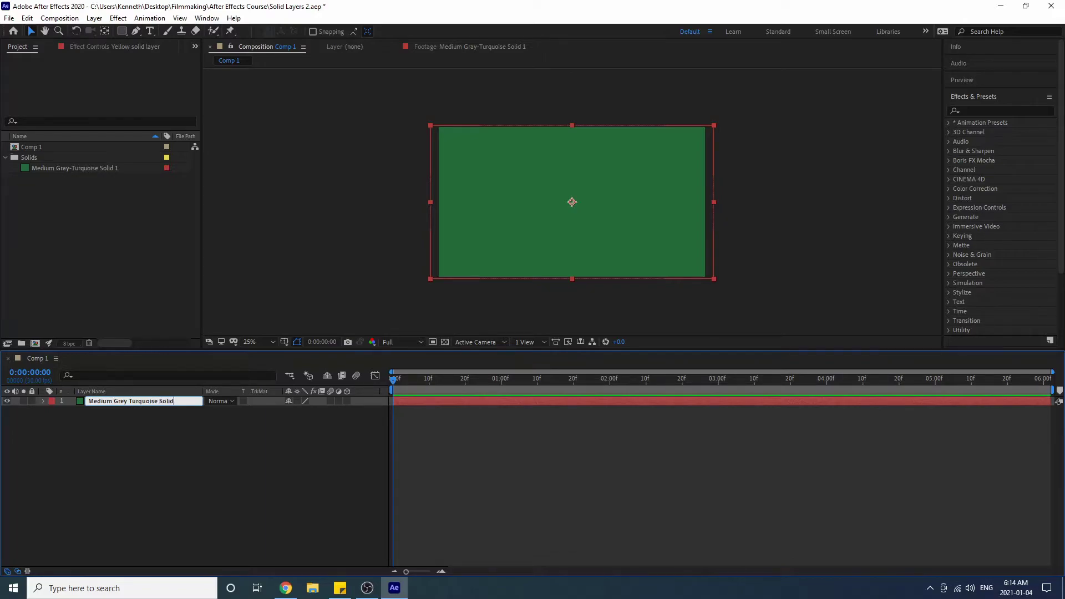
pyautogui.press('Return')
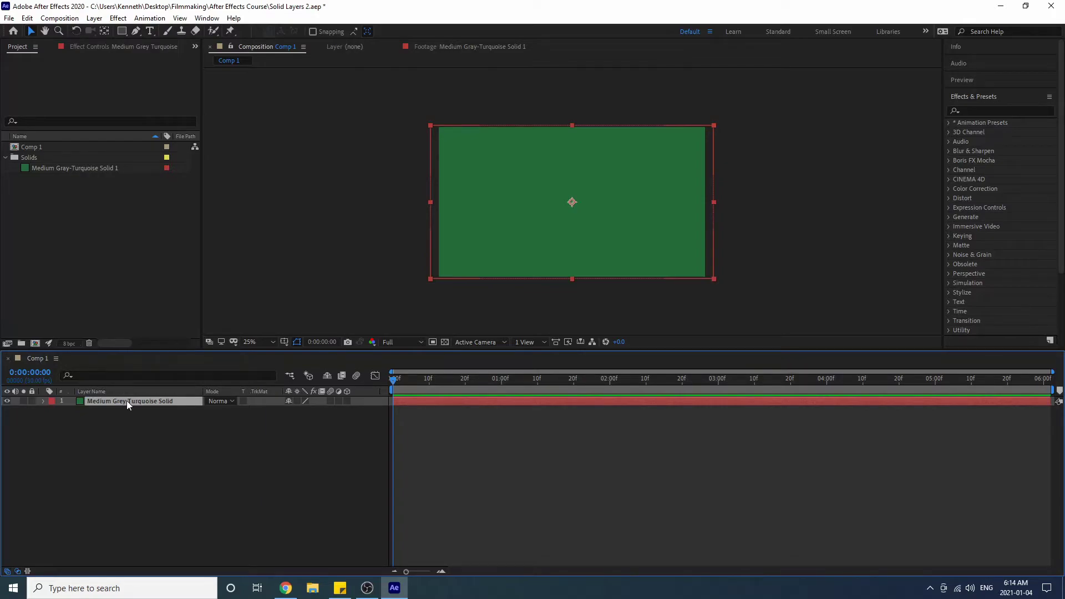
pyautogui.hotkey('ctrl', 'd')
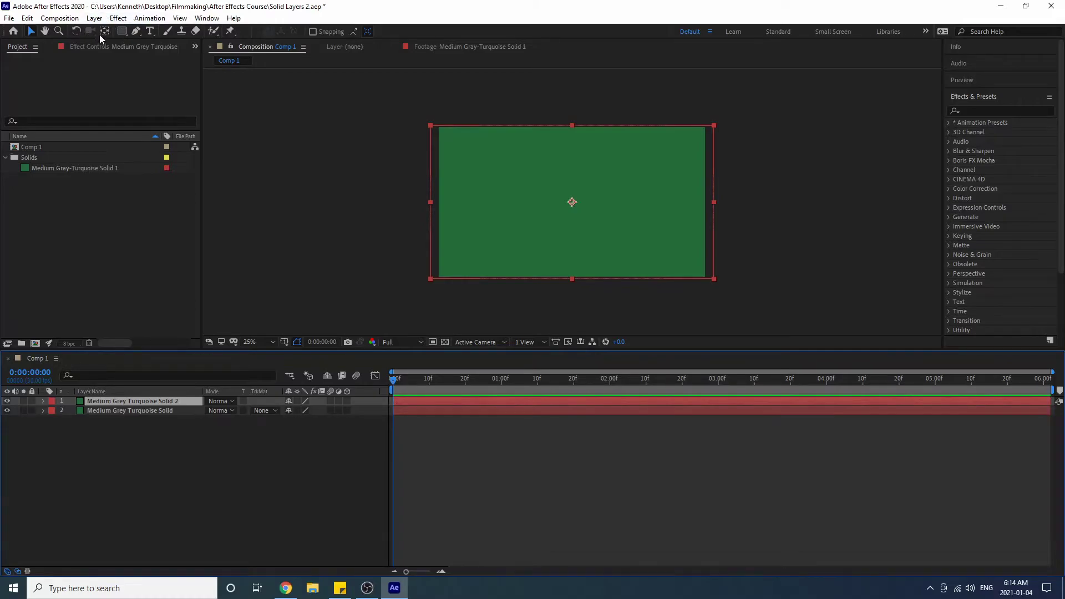
# Turn the top copy royal blue as a new solid, with 'Affect all layers' unchecked
pyautogui.click(95, 18)
pyautogui.click(123, 43)
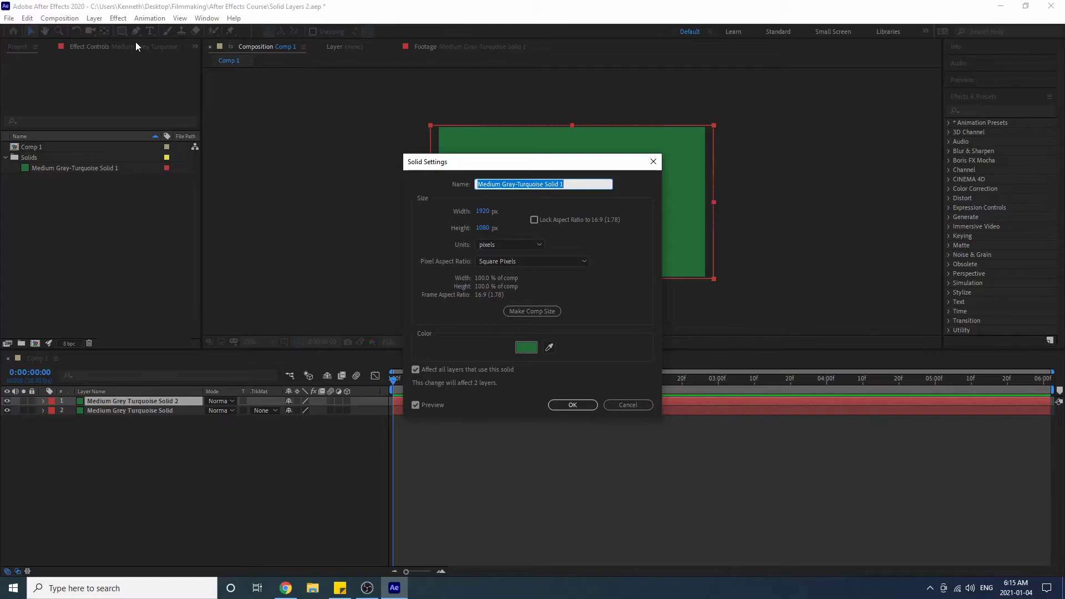
pyautogui.click(524, 348)
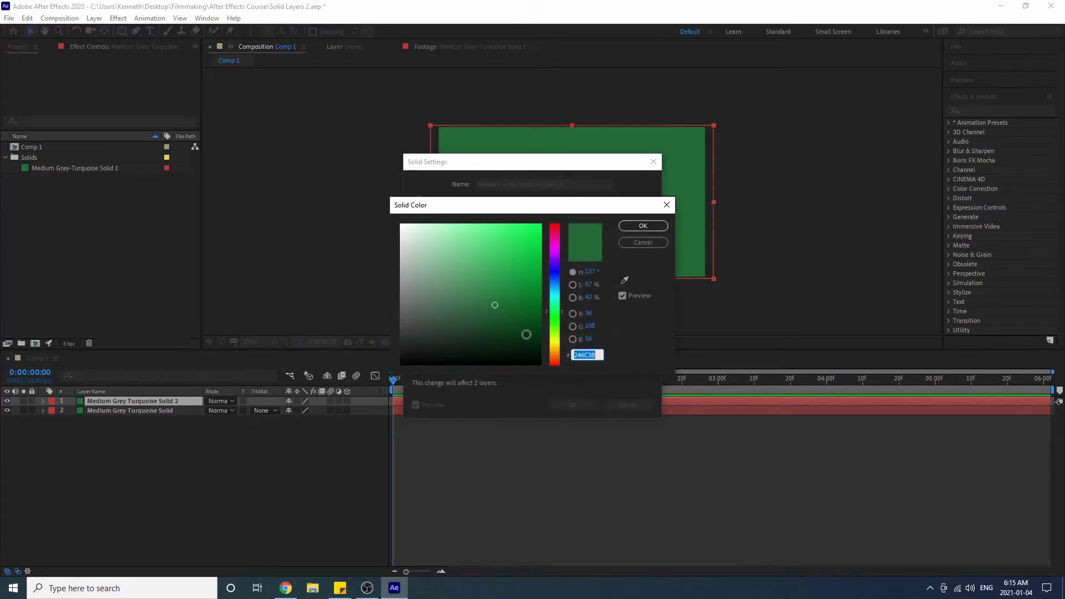
pyautogui.moveTo(557, 304)
pyautogui.mouseDown()
pyautogui.moveTo(554, 269)
pyautogui.moveTo(555, 288)
pyautogui.mouseUp()
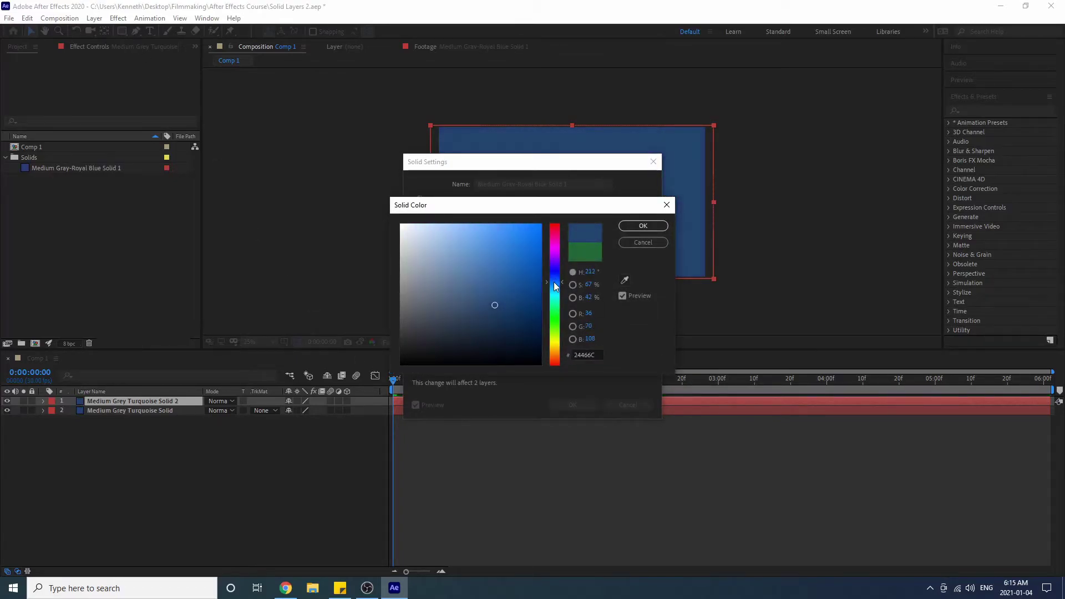
pyautogui.click(629, 229)
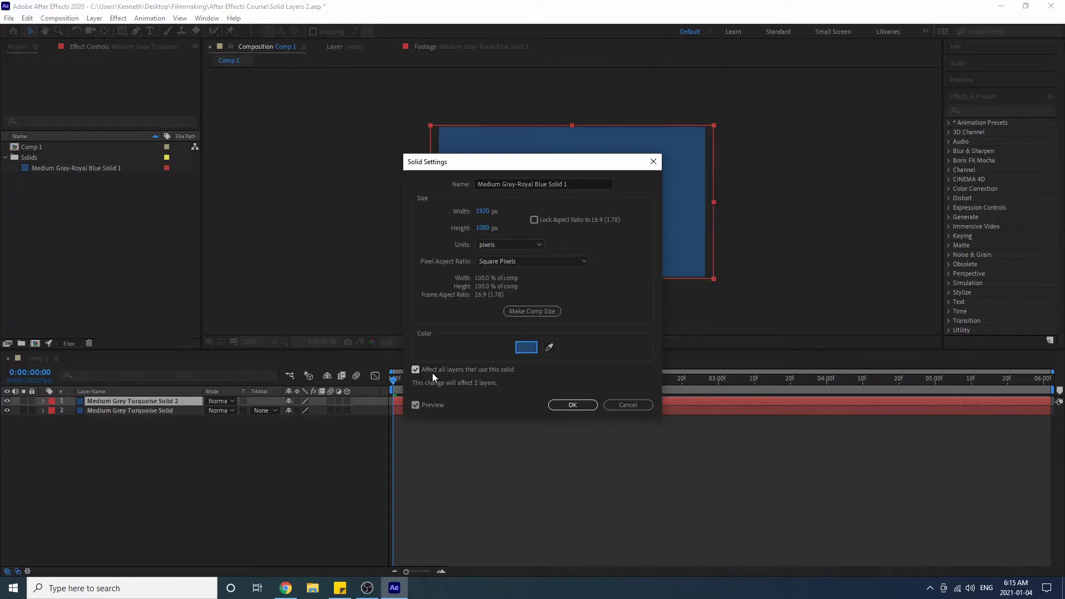
pyautogui.click(416, 370)
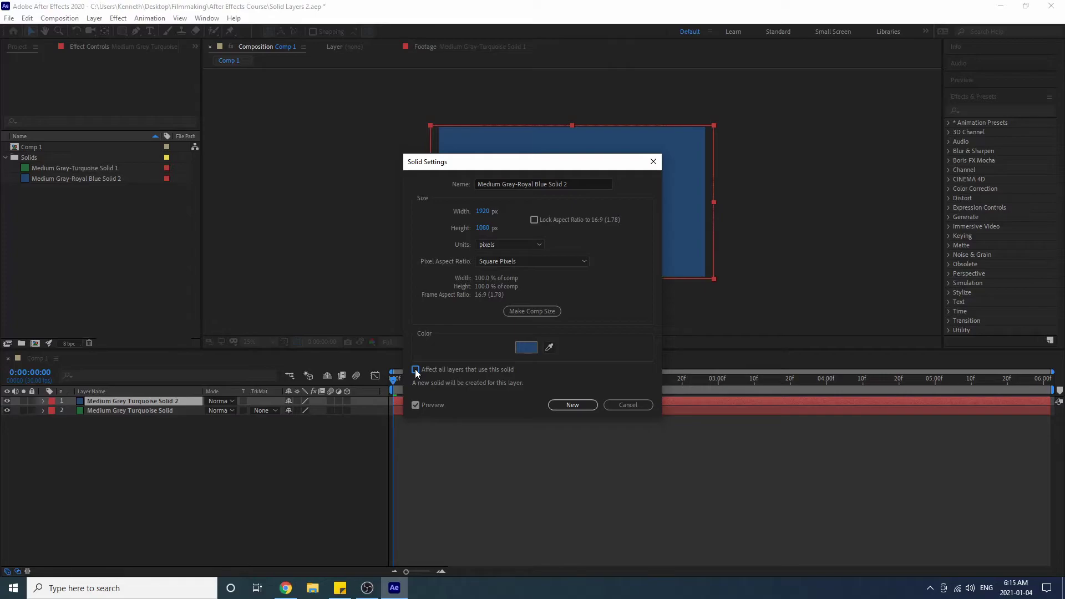
pyautogui.click(576, 406)
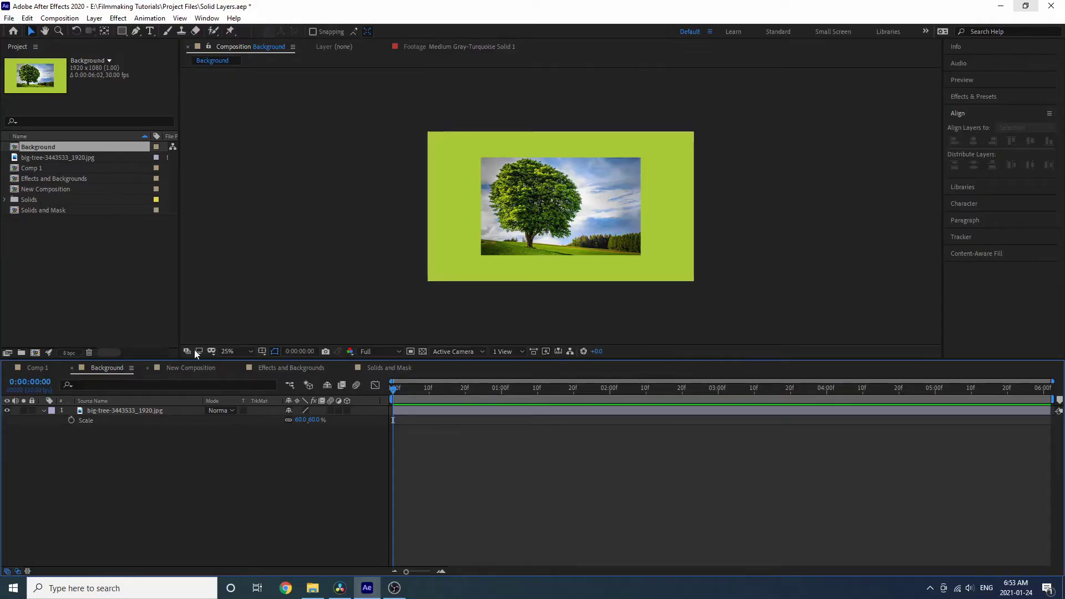
# Set the Background composition's background colour to Medium Yellow in Composition Settings
pyautogui.rightClick(172, 468)
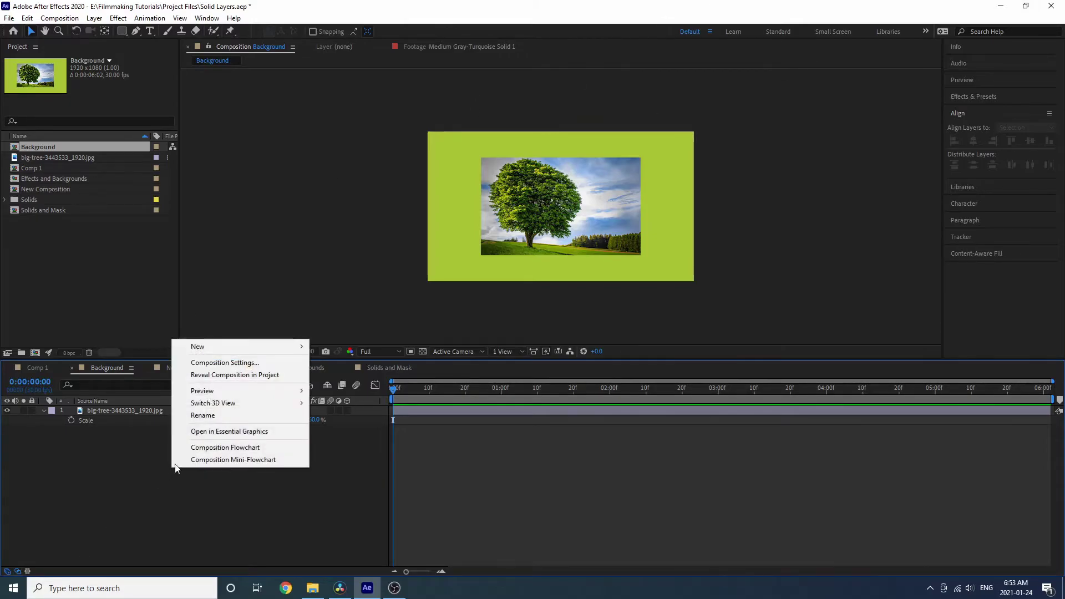
pyautogui.click(259, 365)
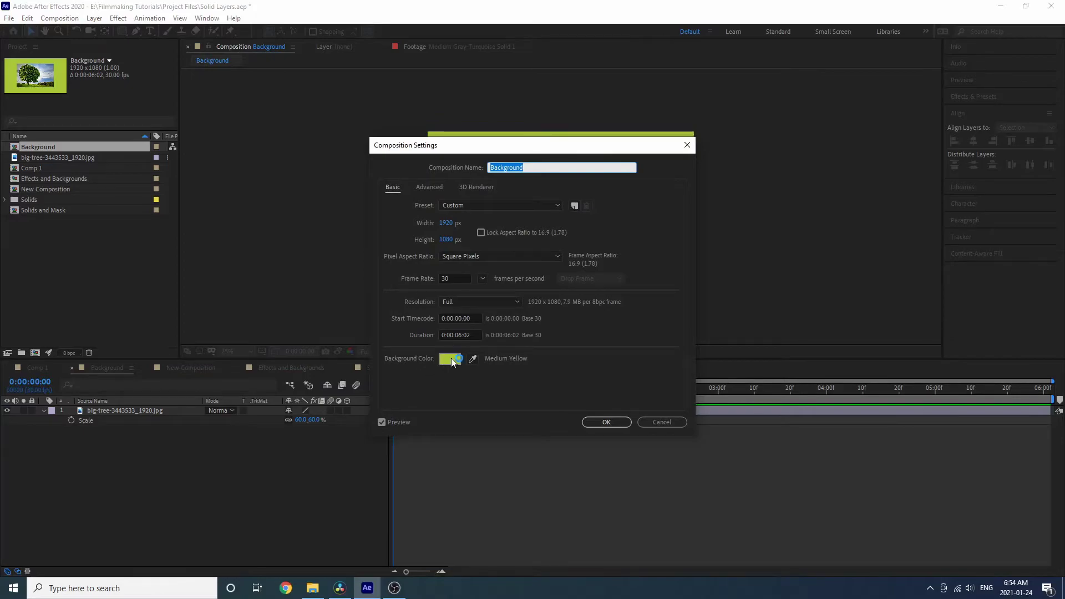
pyautogui.click(451, 358)
pyautogui.click(606, 422)
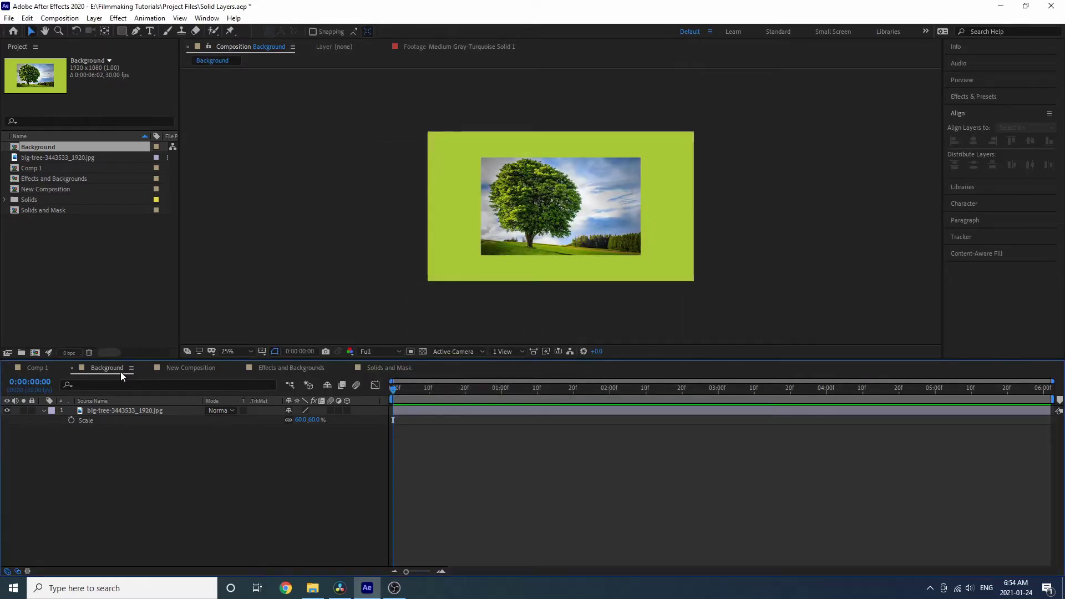
# Add the Background comp to New Composition, then toggle the transparency grid on and off in Background
pyautogui.click(177, 371)
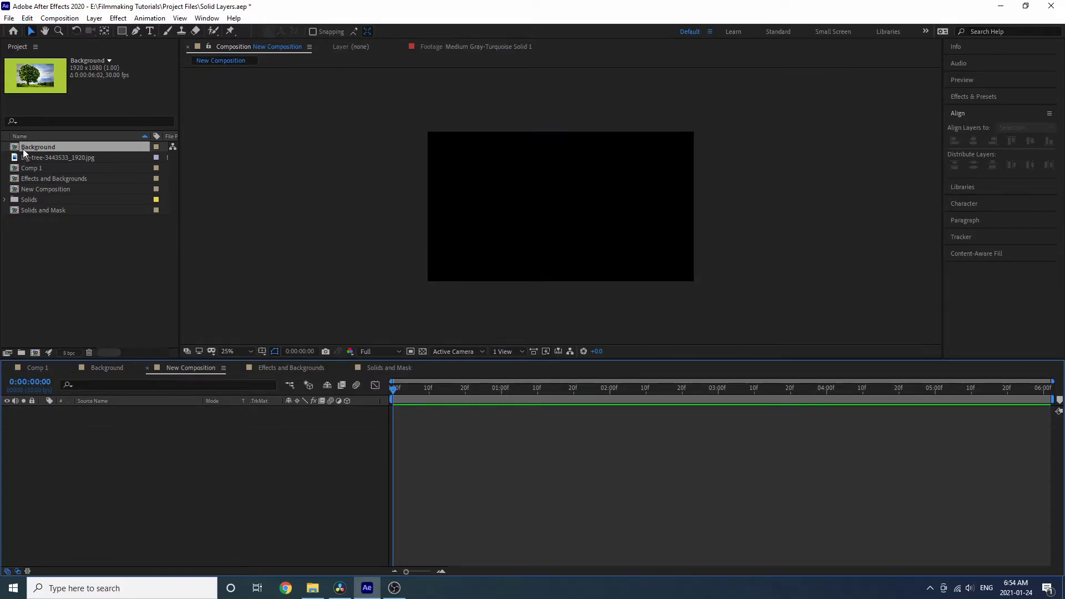
pyautogui.moveTo(23, 149); pyautogui.dragTo(122, 445)
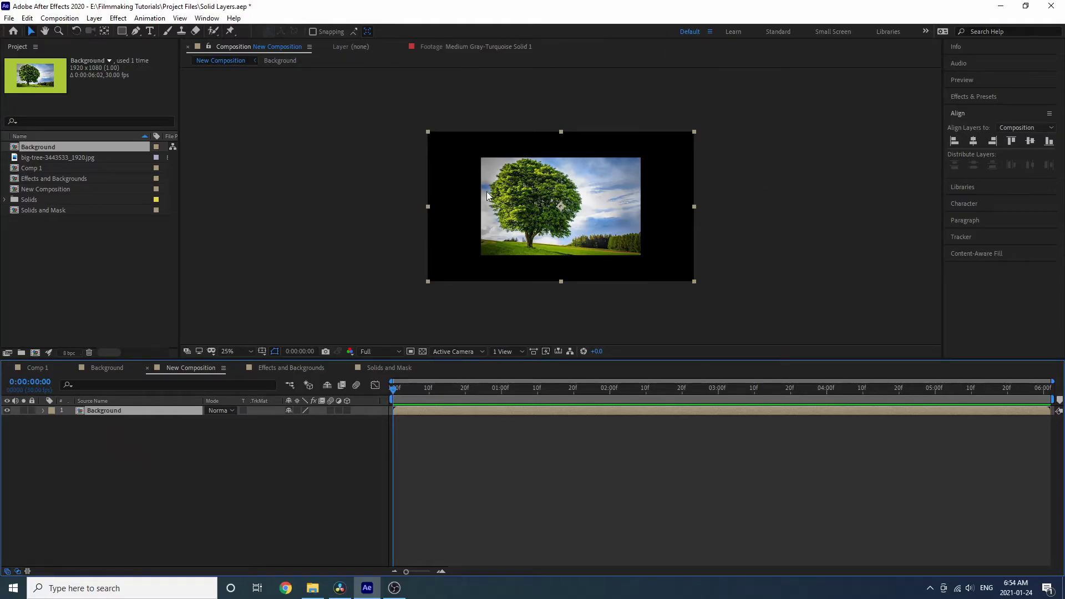
pyautogui.click(121, 367)
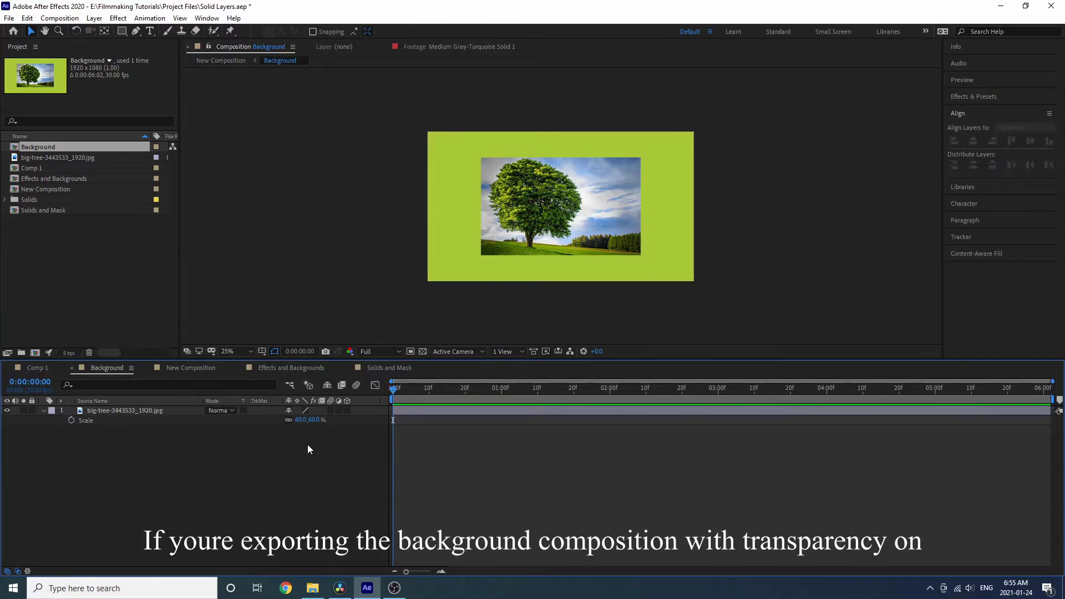
pyautogui.click(422, 352)
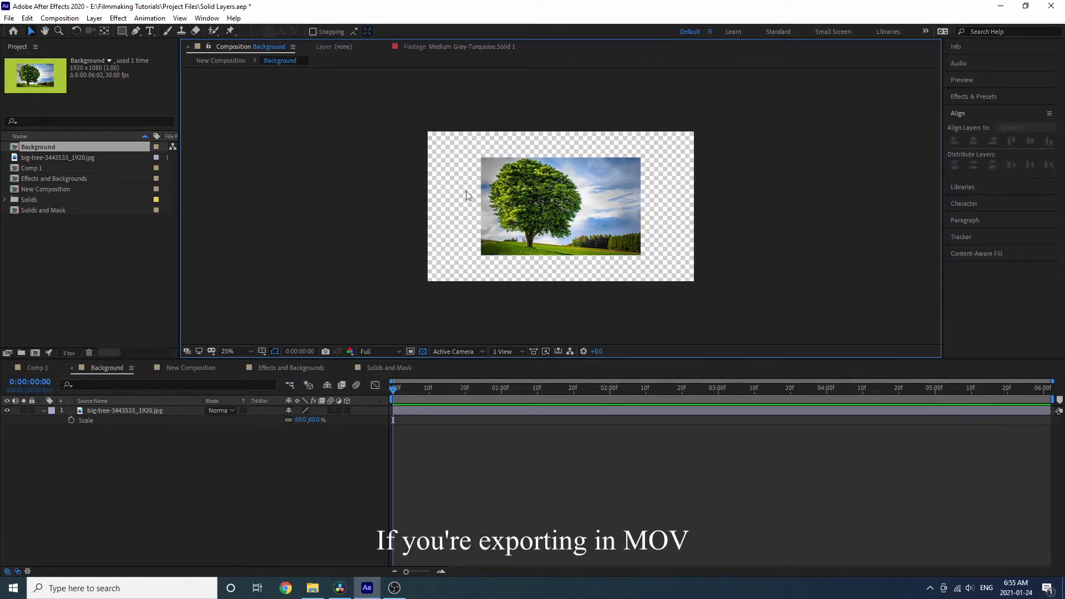
pyautogui.click(425, 352)
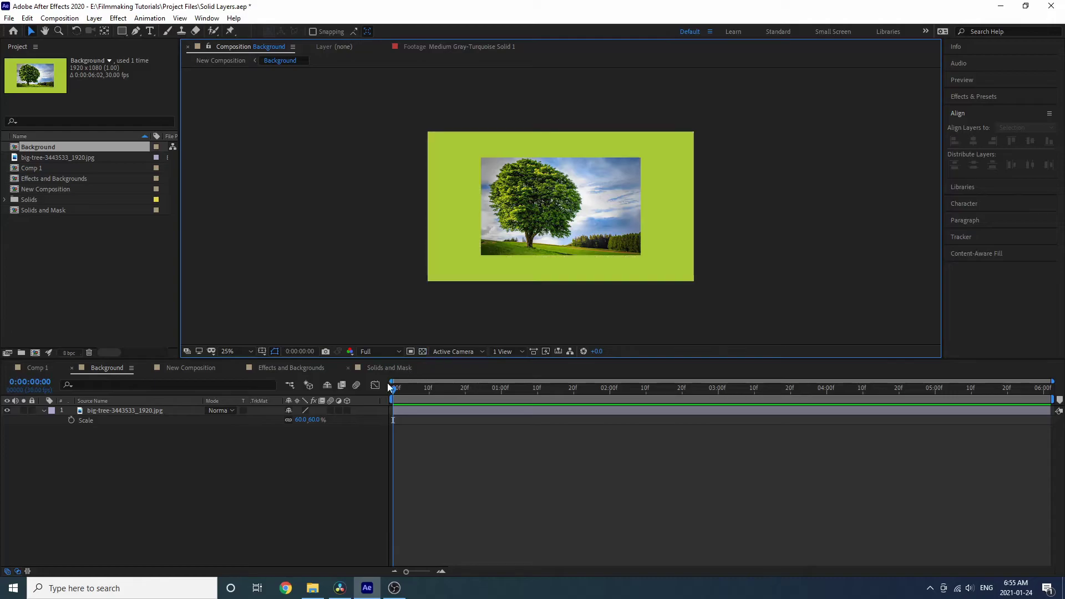
# Add a comp-sized yellow solid (E5E71D) and move it beneath the tree image layer
pyautogui.rightClick(154, 454)
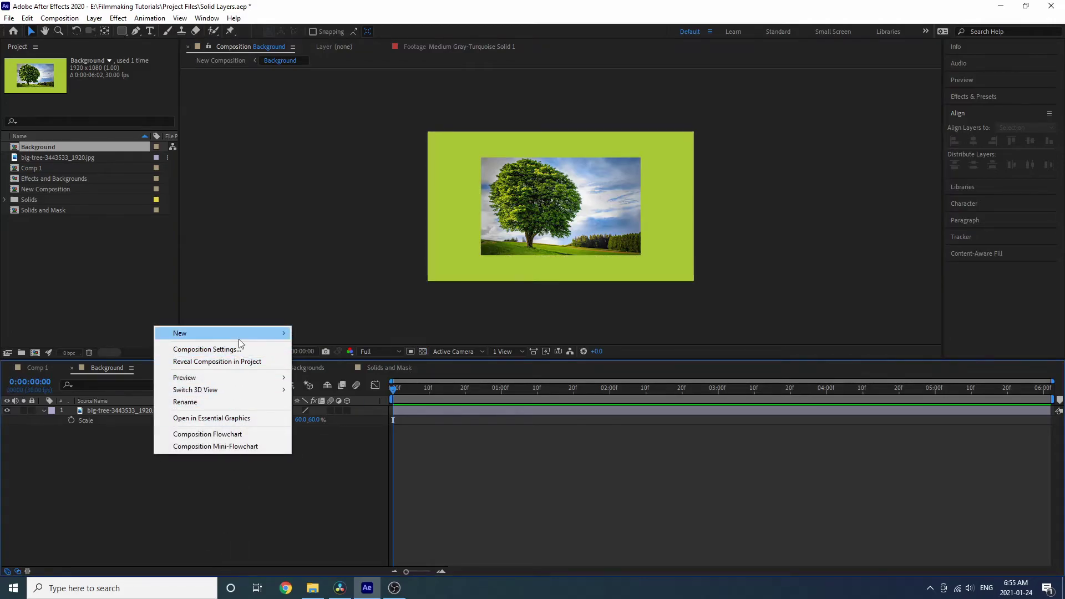
pyautogui.moveTo(260, 333)
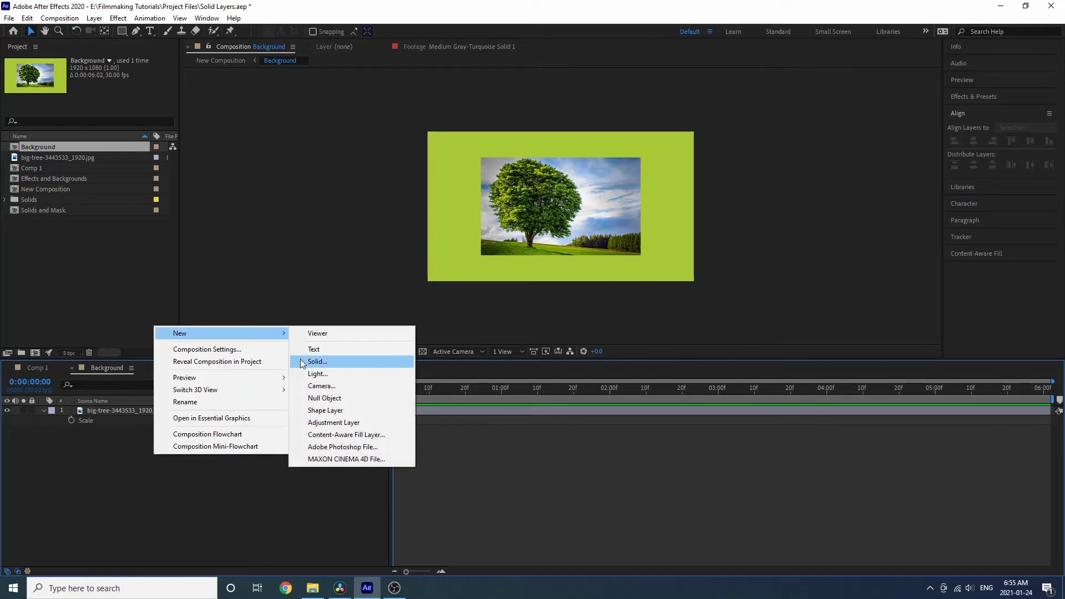
pyautogui.click(313, 361)
pyautogui.click(724, 340)
pyautogui.moveTo(751, 336)
pyautogui.mouseDown()
pyautogui.moveTo(783, 310)
pyautogui.moveTo(787, 260)
pyautogui.moveTo(766, 281)
pyautogui.moveTo(772, 256)
pyautogui.moveTo(799, 247)
pyautogui.mouseUp()
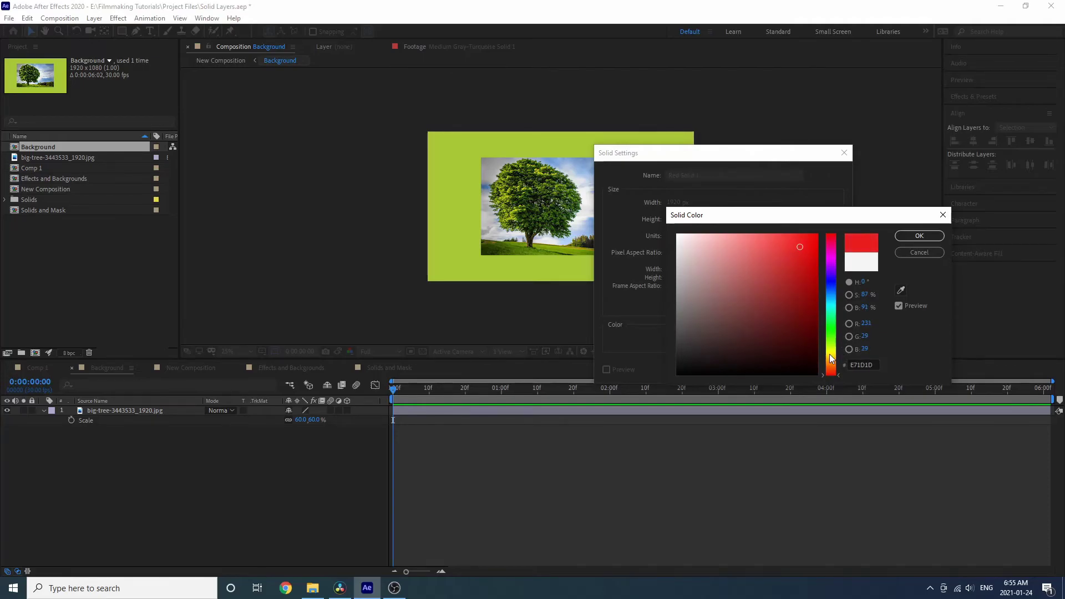
pyautogui.moveTo(831, 358); pyautogui.dragTo(836, 351)
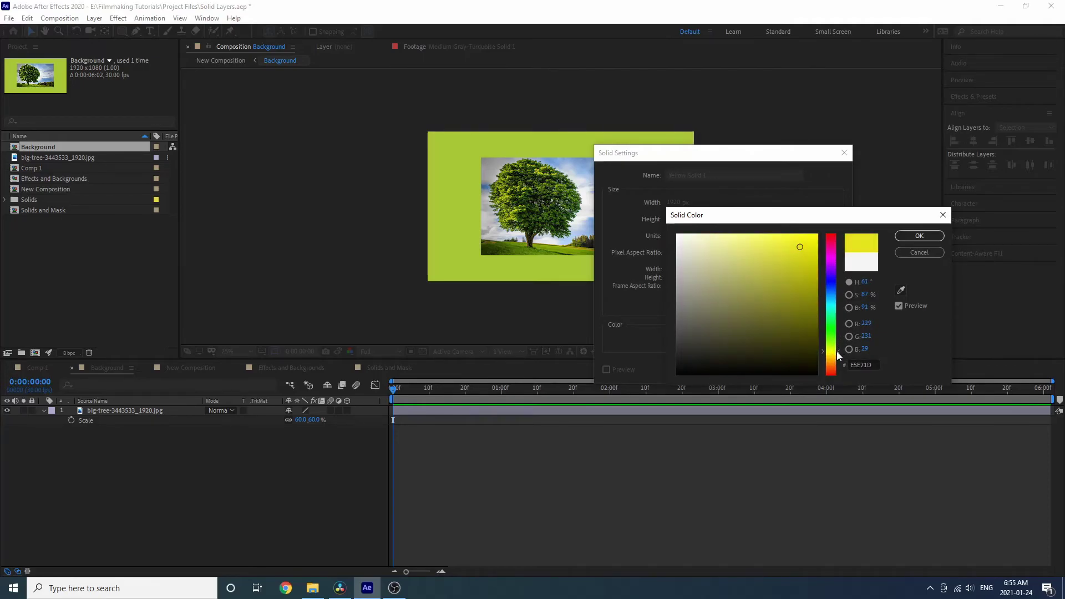
pyautogui.click(922, 235)
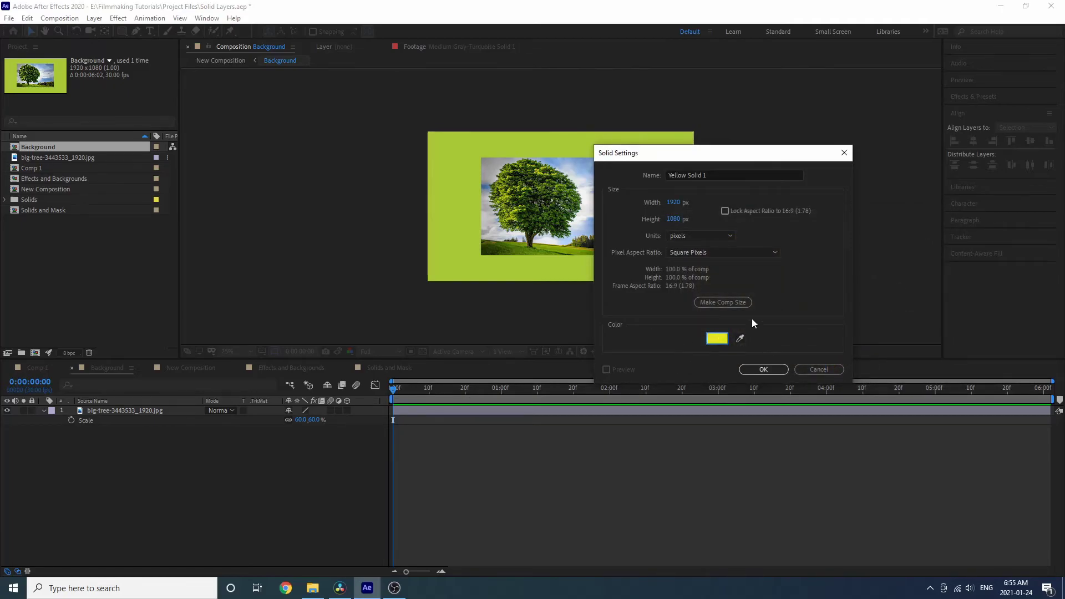
pyautogui.click(741, 307)
pyautogui.click(763, 369)
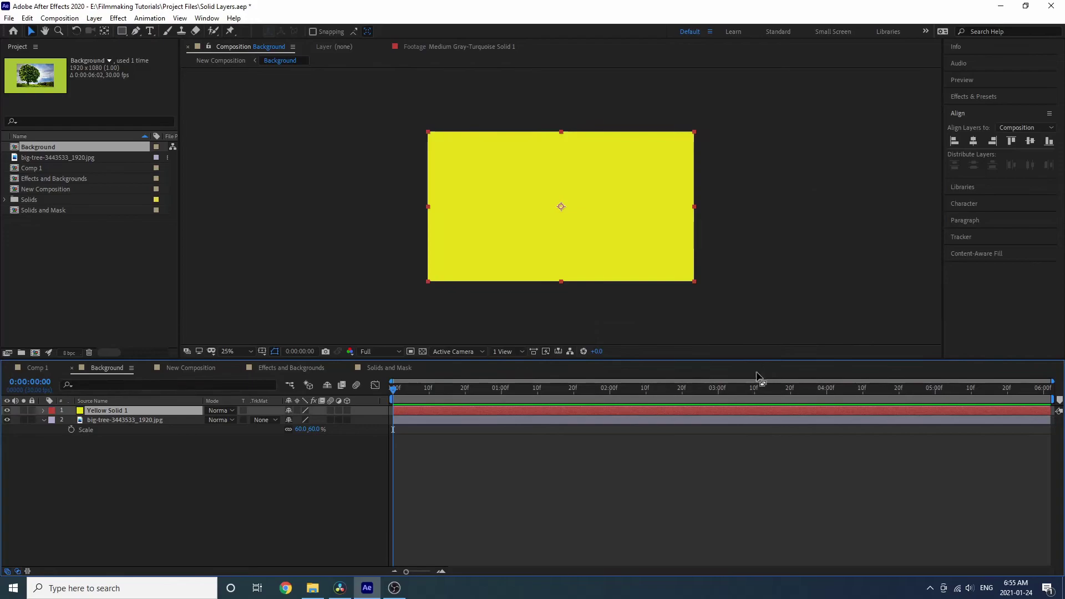
pyautogui.moveTo(109, 411); pyautogui.dragTo(111, 455)
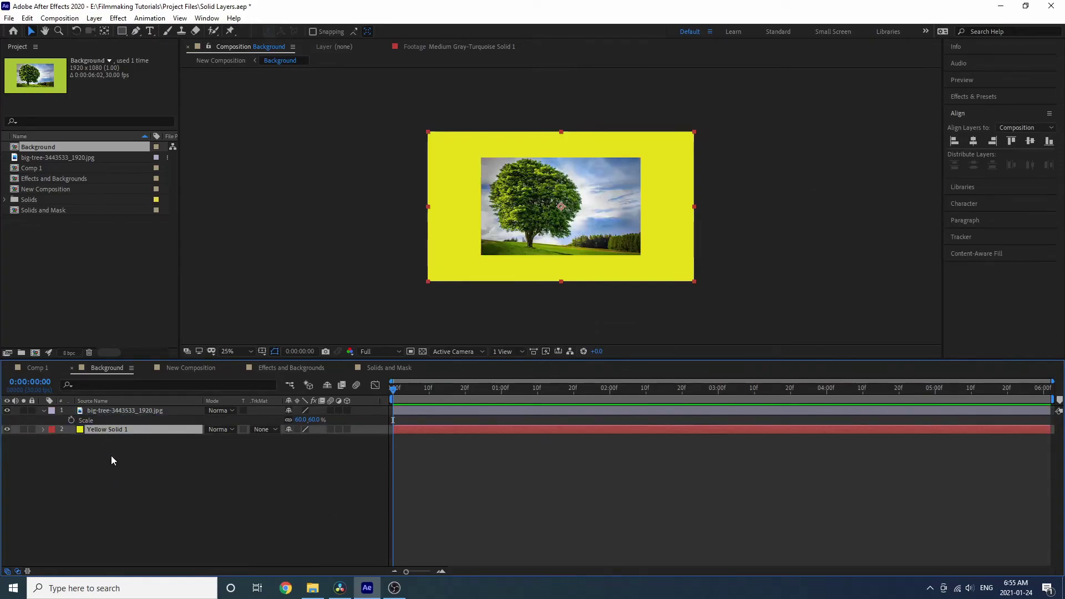
pyautogui.click(186, 367)
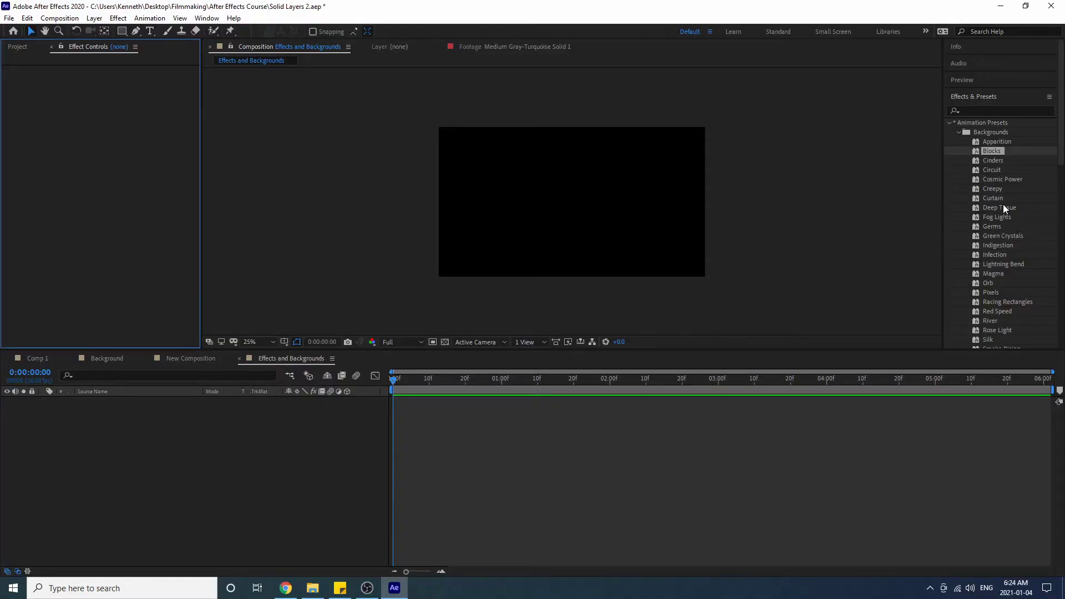
# Apply the Deep Tissue background preset to the Effects and Backgrounds composition
pyautogui.click(1003, 208)
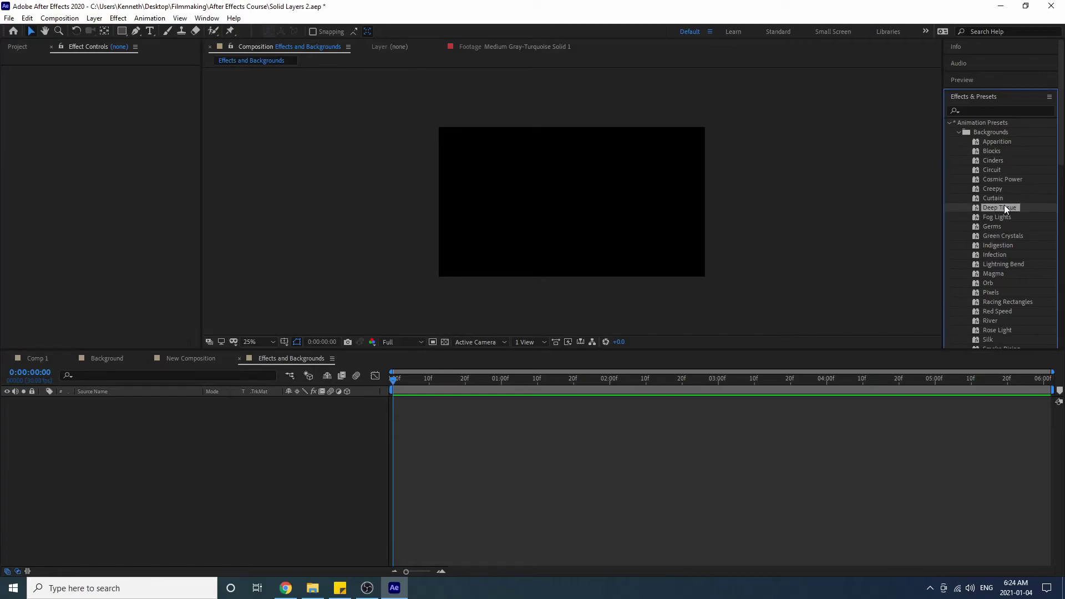
pyautogui.moveTo(1004, 205); pyautogui.dragTo(542, 192)
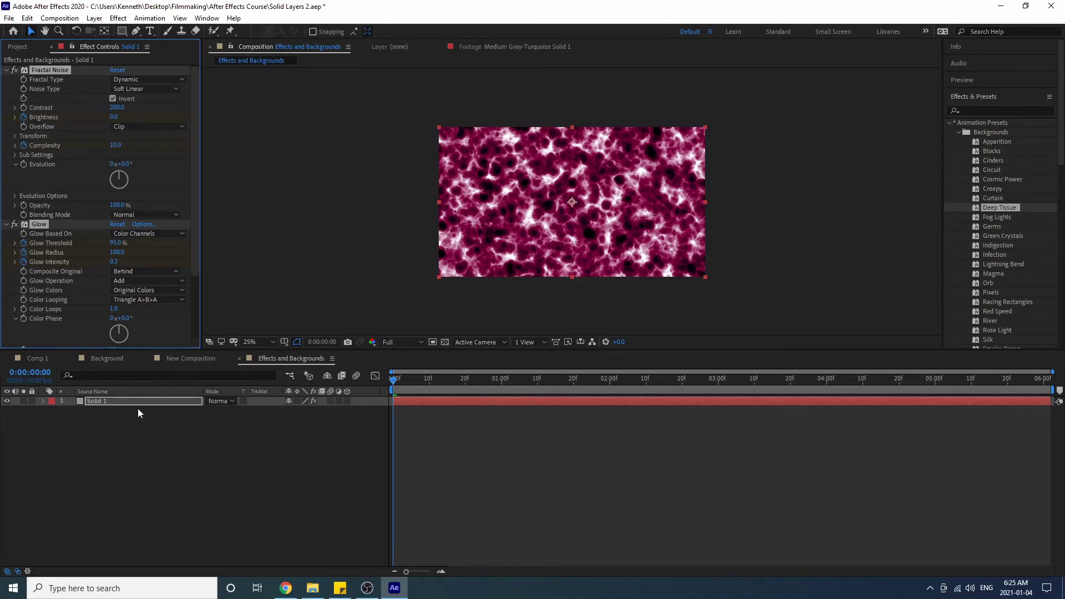
# Create a new olive solid layer with colour 616E32
pyautogui.rightClick(111, 444)
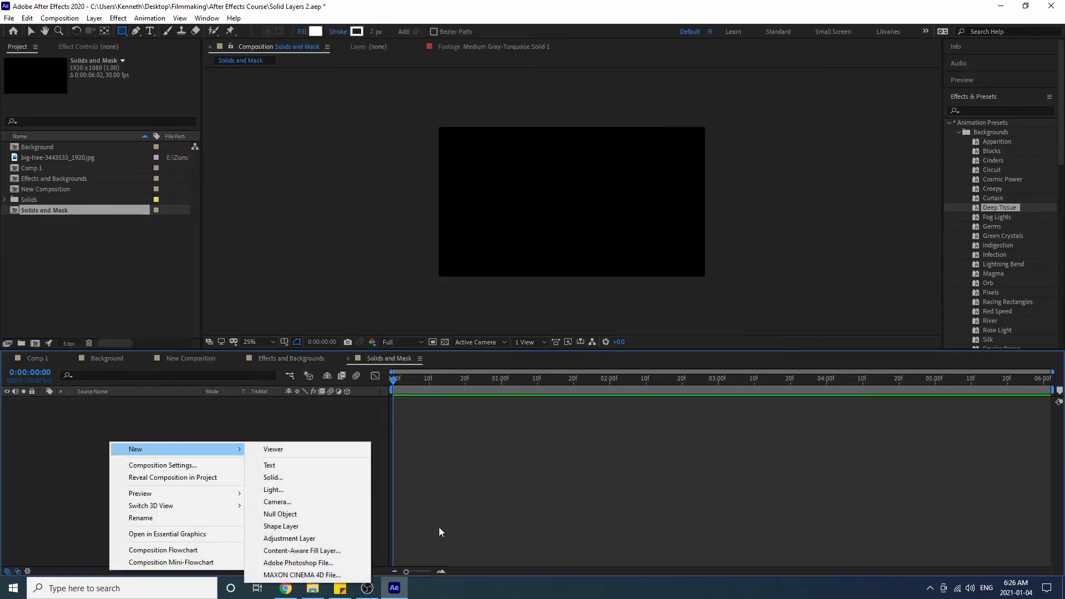
pyautogui.click(294, 479)
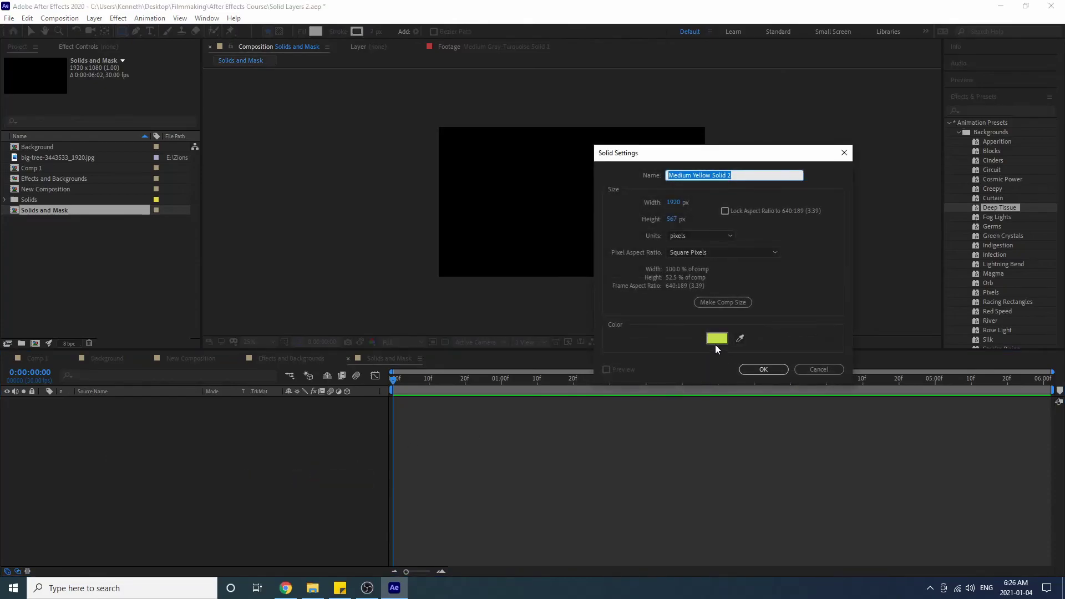
pyautogui.click(715, 339)
pyautogui.click(477, 304)
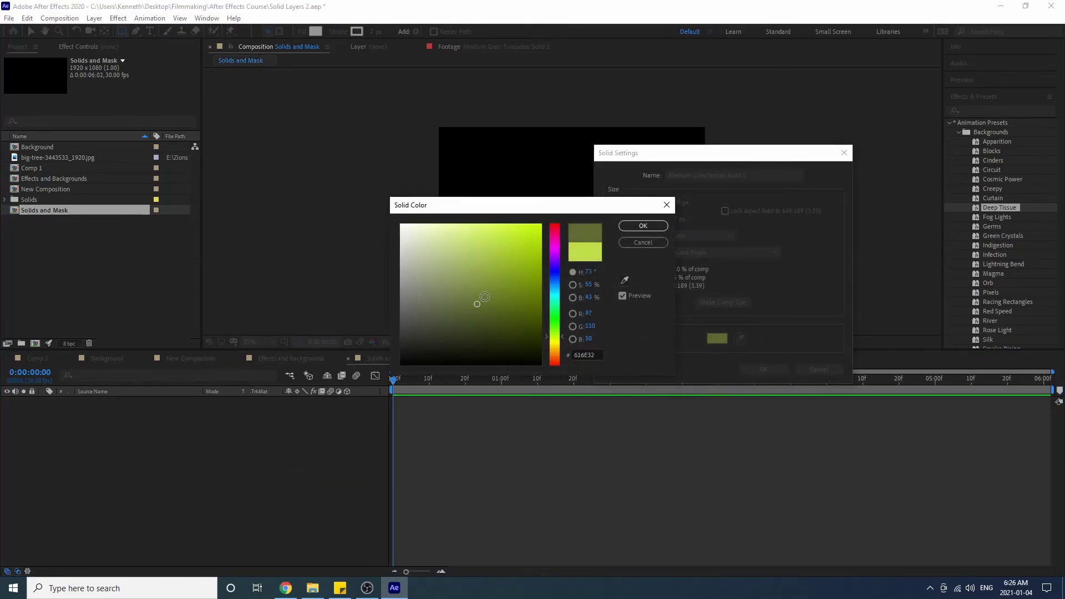
pyautogui.click(632, 227)
pyautogui.click(749, 370)
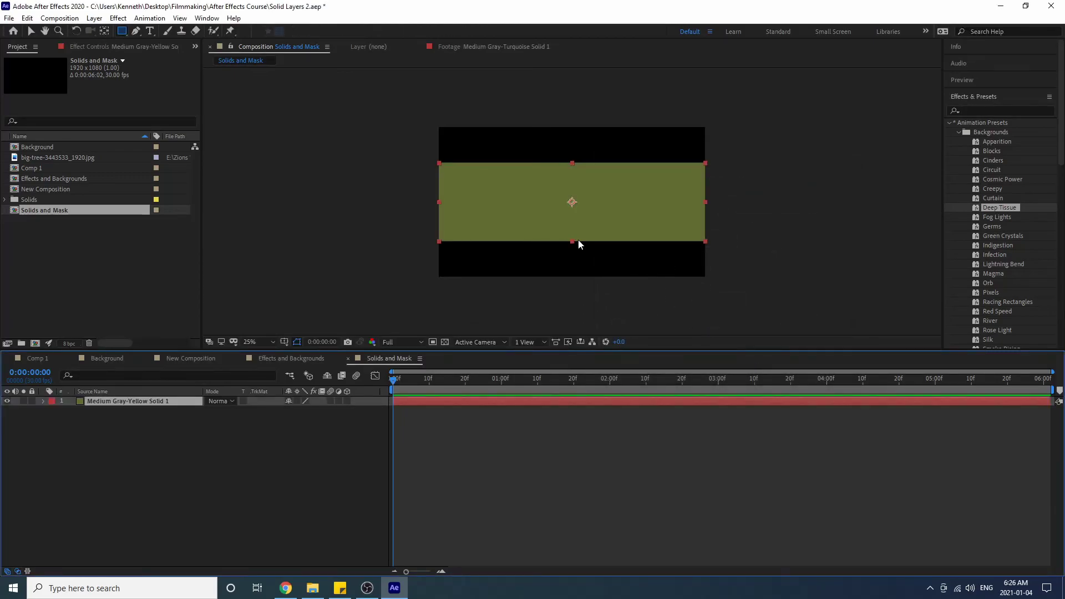
# Stretch the olive solid to fill the frame and draw a rectangular mask on it
pyautogui.press('v')
pyautogui.moveTo(574, 241); pyautogui.dragTo(572, 284)
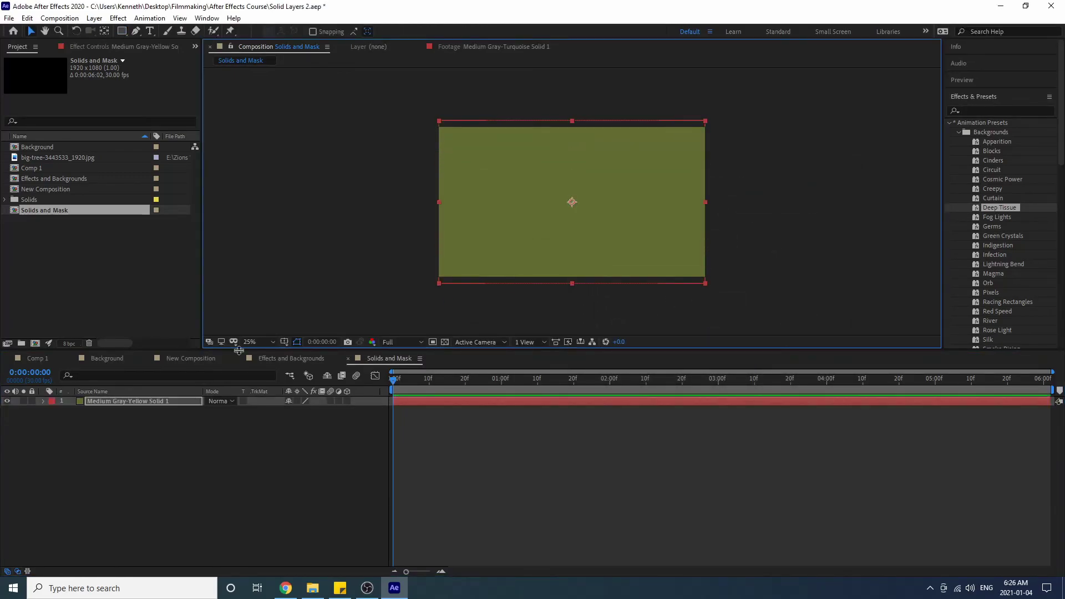
pyautogui.click(200, 474)
pyautogui.click(153, 405)
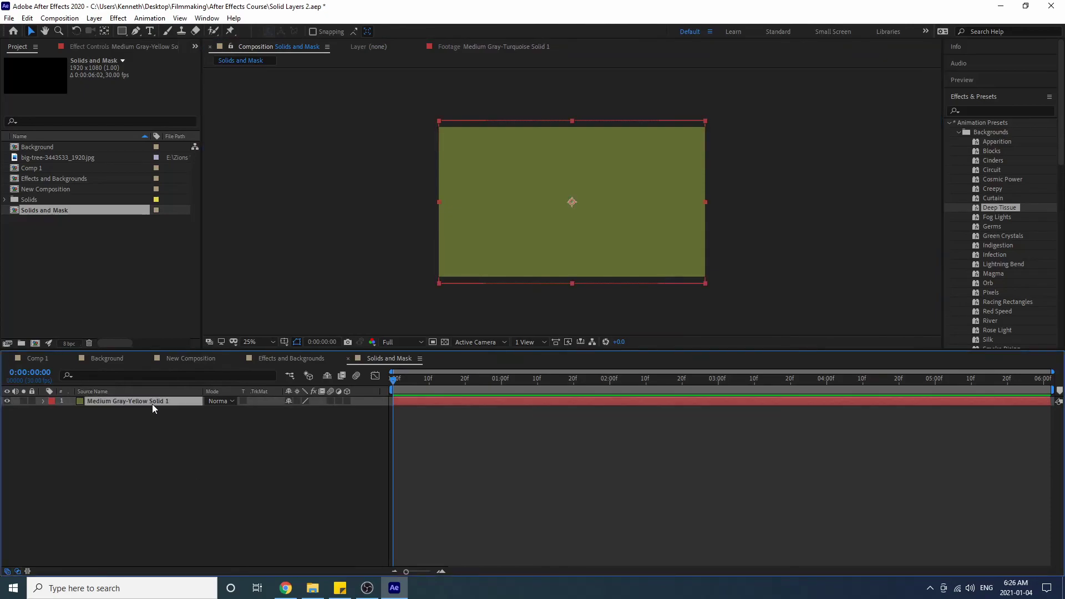
pyautogui.click(121, 31)
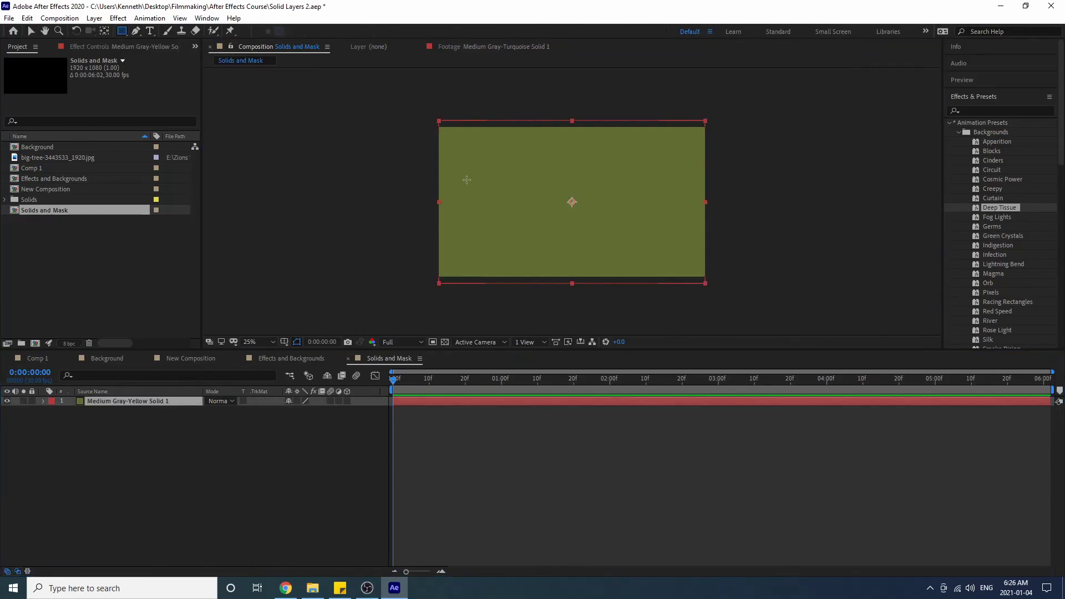
pyautogui.moveTo(483, 153)
pyautogui.mouseDown()
pyautogui.moveTo(578, 235)
pyautogui.moveTo(665, 251)
pyautogui.mouseUp()
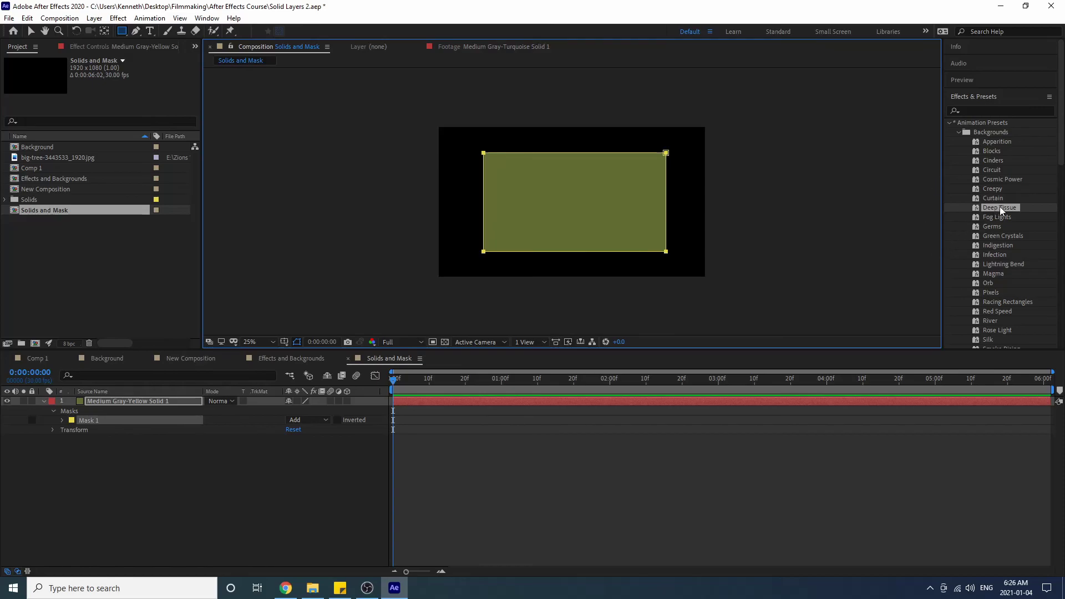
# Apply Deep Tissue to the masked solid, set Mask 1 feather to 96 pixels, and preview
pyautogui.moveTo(1000, 207); pyautogui.dragTo(585, 195)
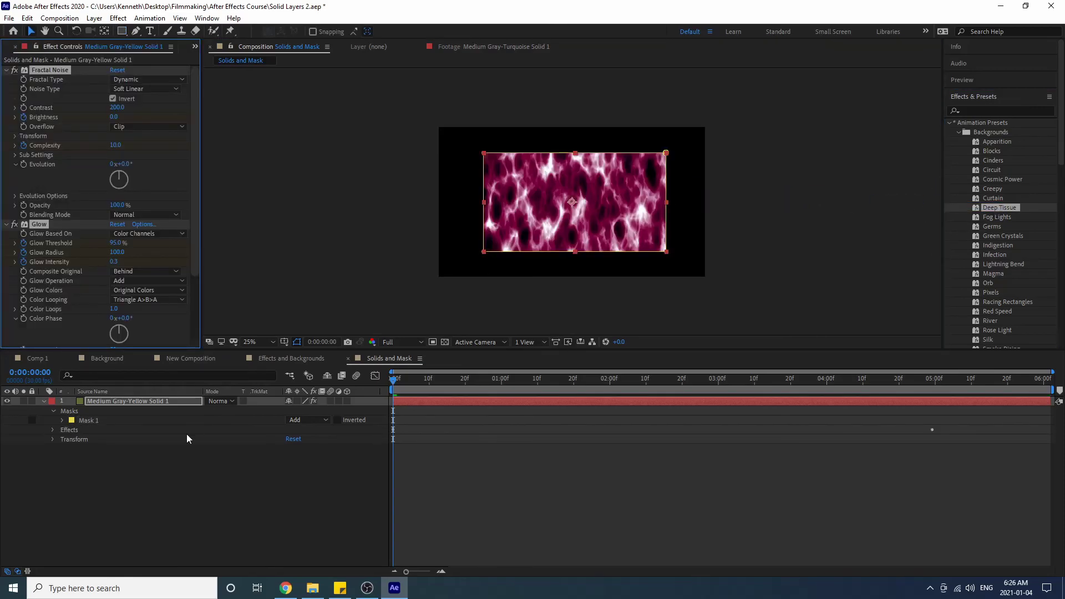
pyautogui.click(197, 478)
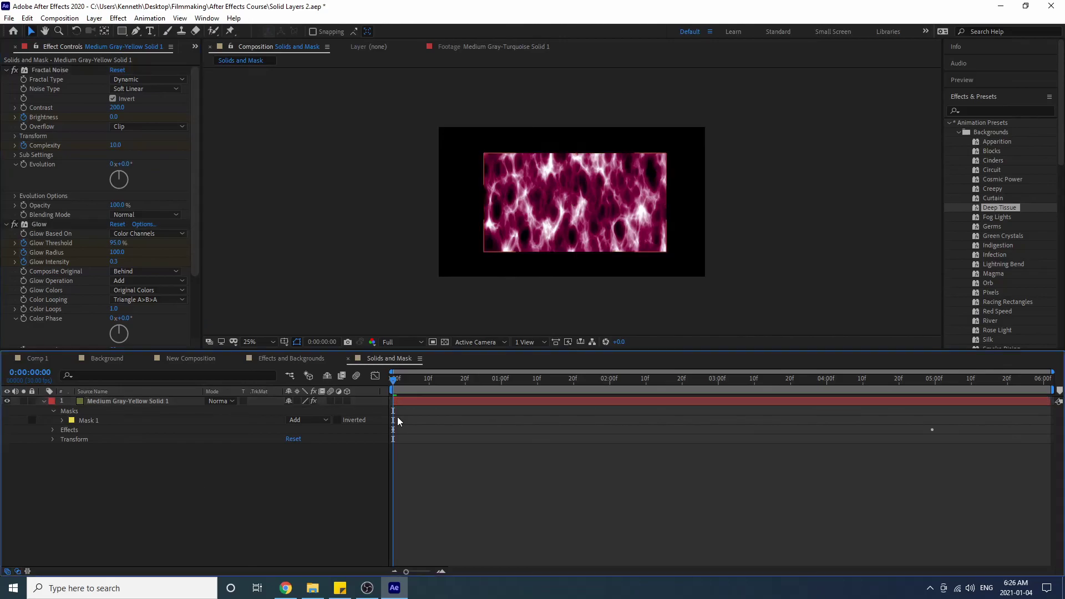
pyautogui.click(62, 419)
pyautogui.moveTo(298, 439); pyautogui.dragTo(333, 438)
pyautogui.click(281, 512)
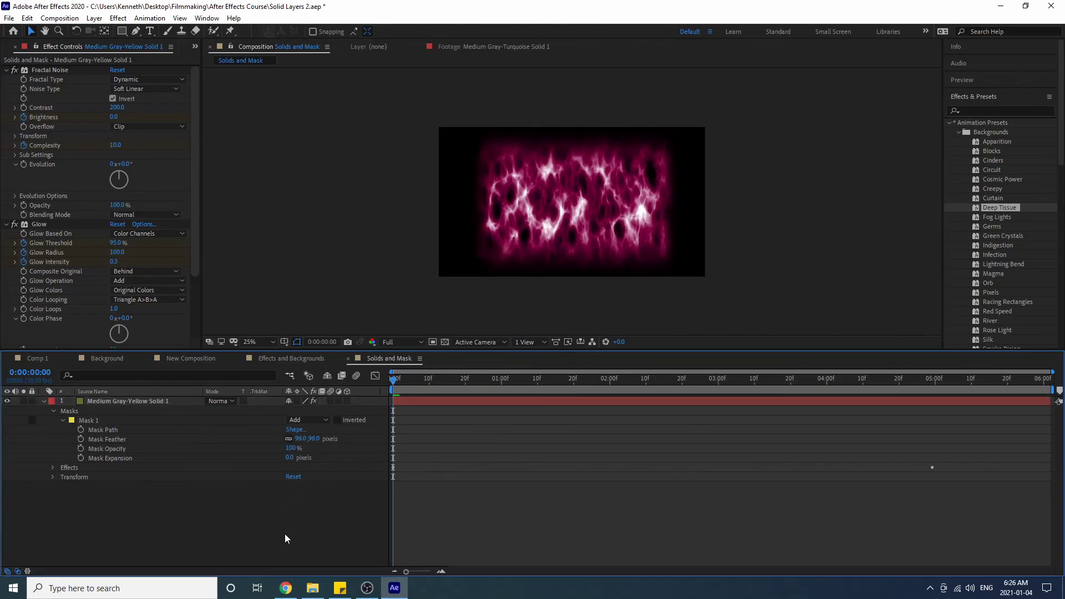
pyautogui.press('space')
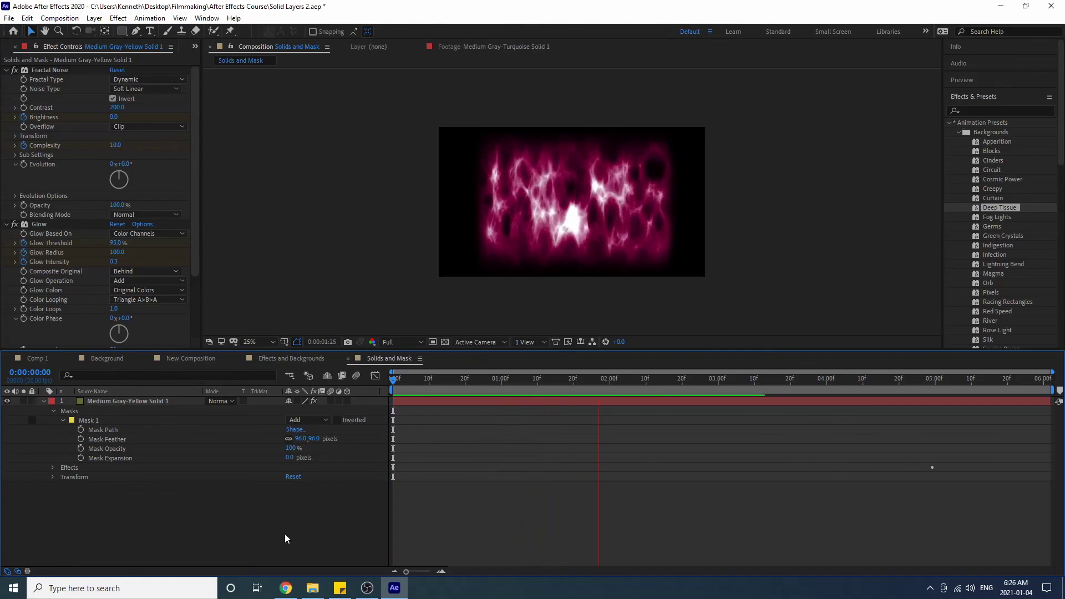